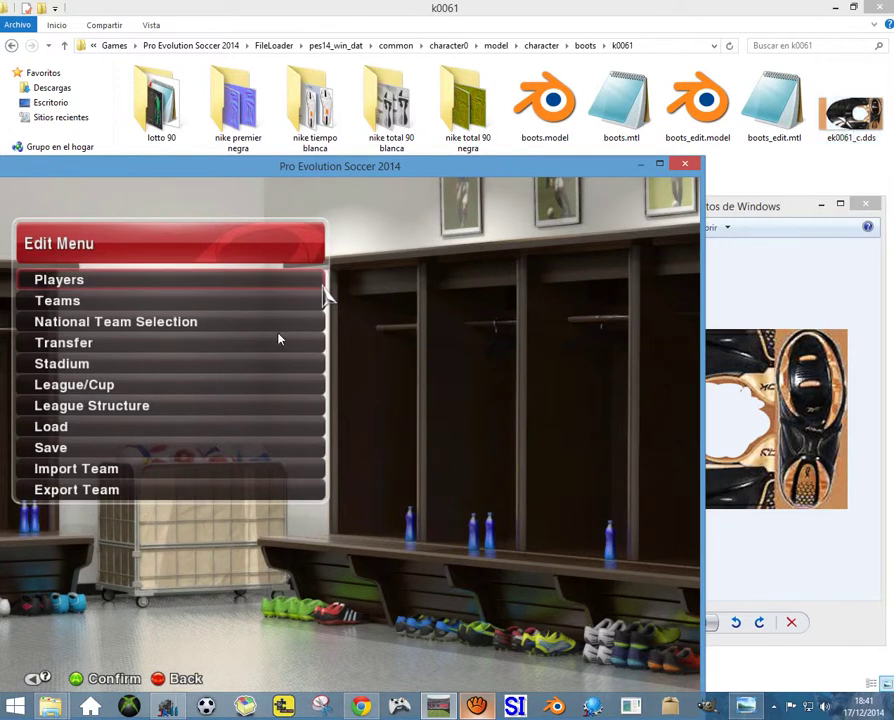
- Bring up the k0061 boots folder and display its contents as extra large icons to view the texture files
{"action": "left_click", "coordinate": [757, 170]}
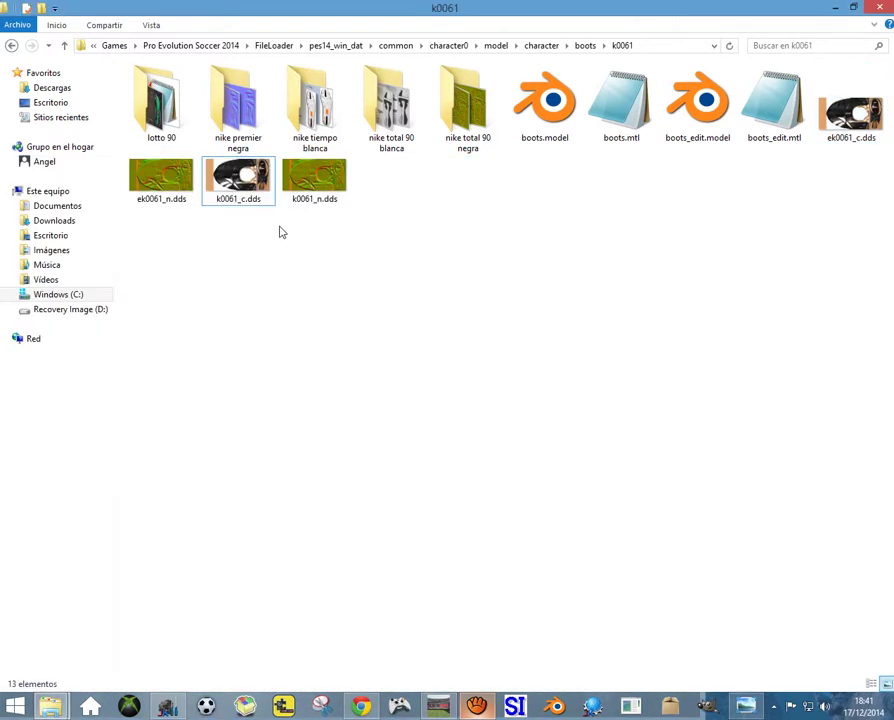
{"action": "left_click", "coordinate": [152, 30]}
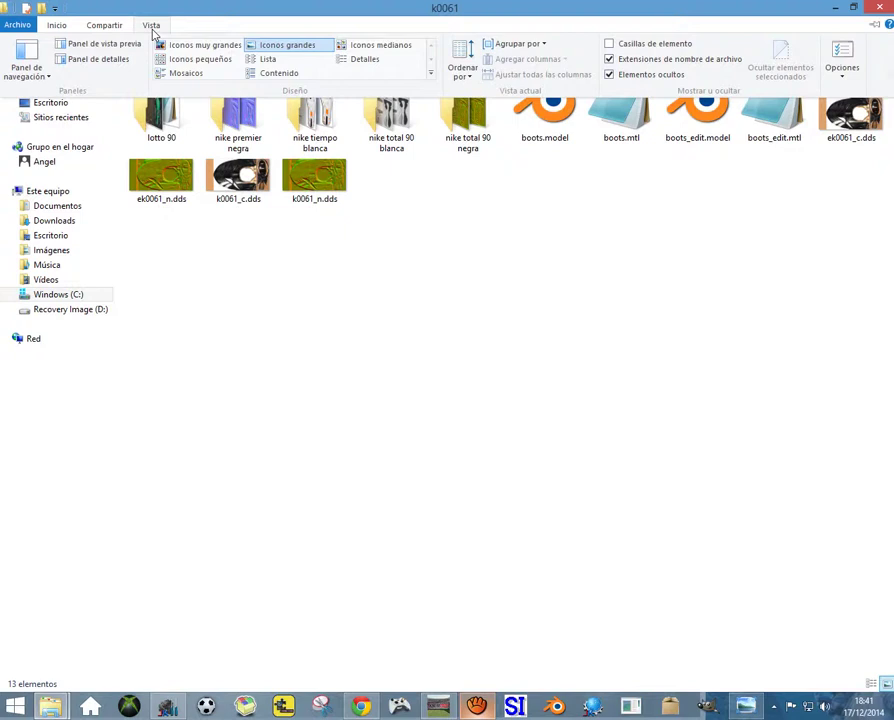
{"action": "left_click", "coordinate": [185, 45]}
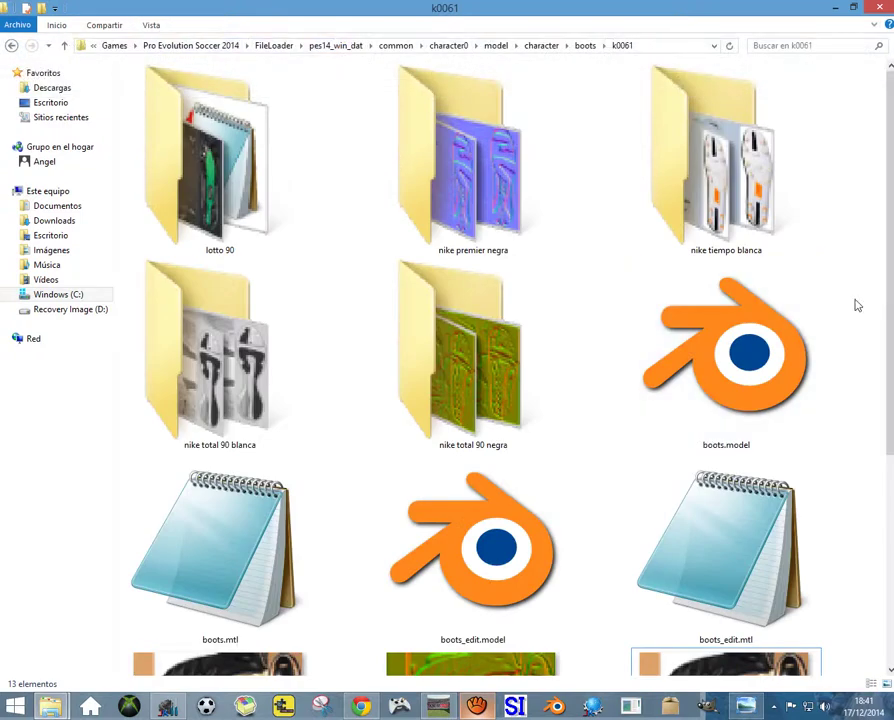
{"action": "scroll", "coordinate": [856, 305], "scroll_direction": "down", "scroll_amount": 2}
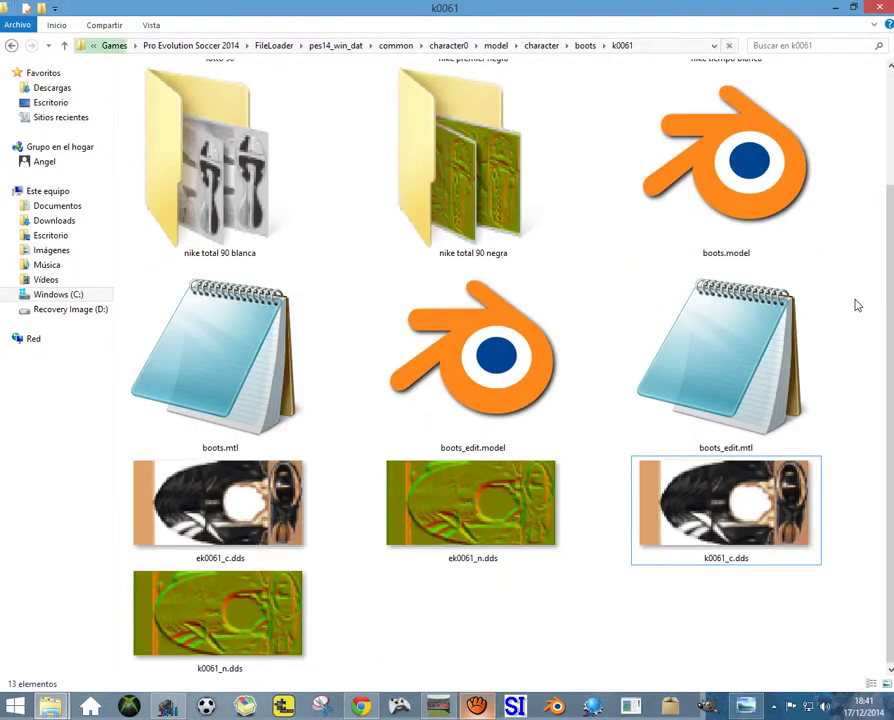
- Go up to the boots folder, reopen k0061, check the screen recorder, and view the folder's boot textures
{"action": "left_click", "coordinate": [585, 46]}
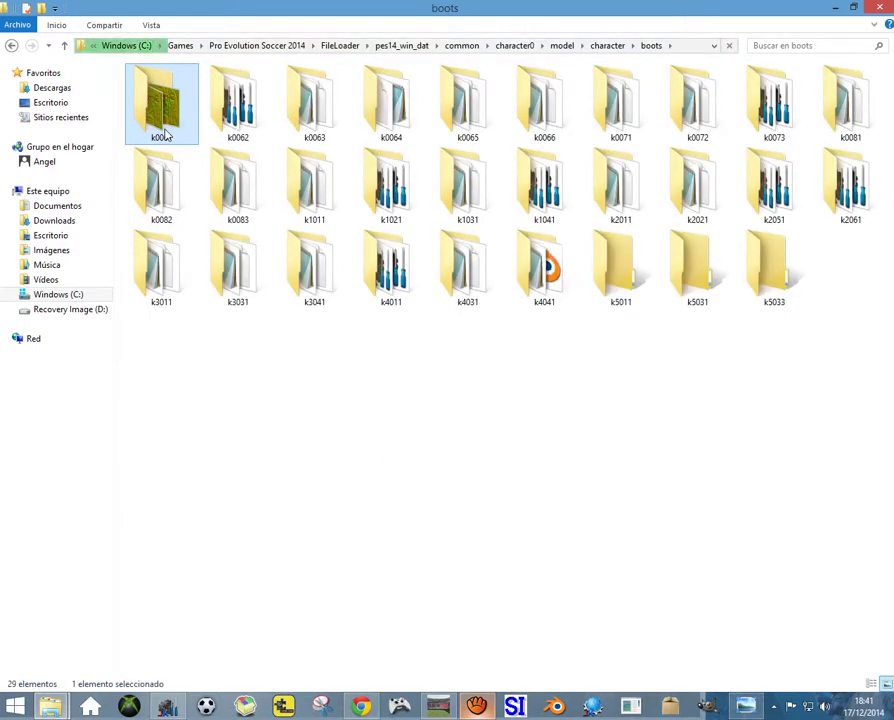
{"action": "double_click", "coordinate": [166, 134]}
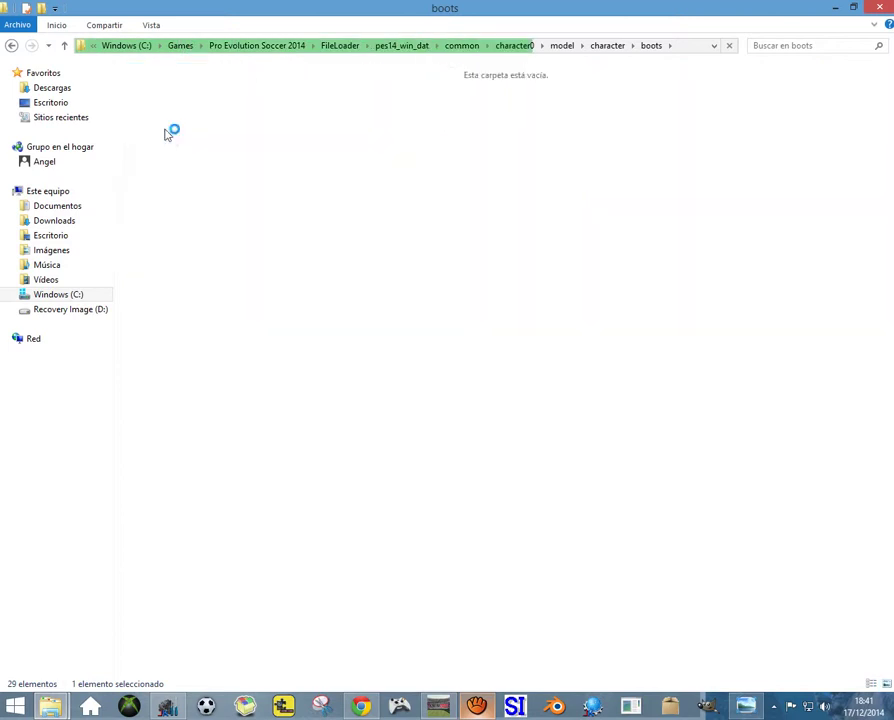
{"action": "left_click", "coordinate": [477, 706]}
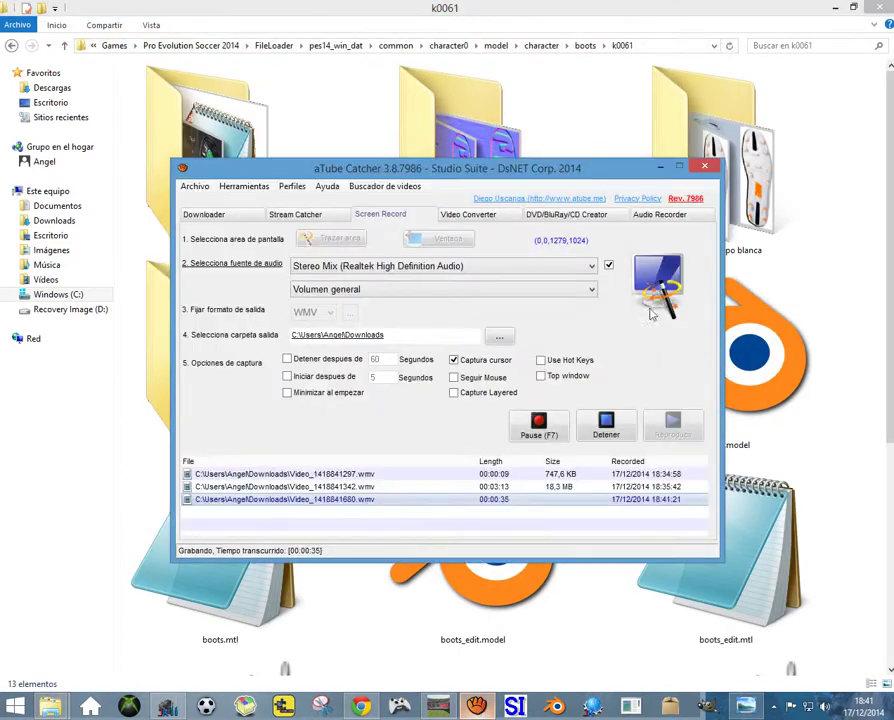
{"action": "left_click", "coordinate": [660, 168]}
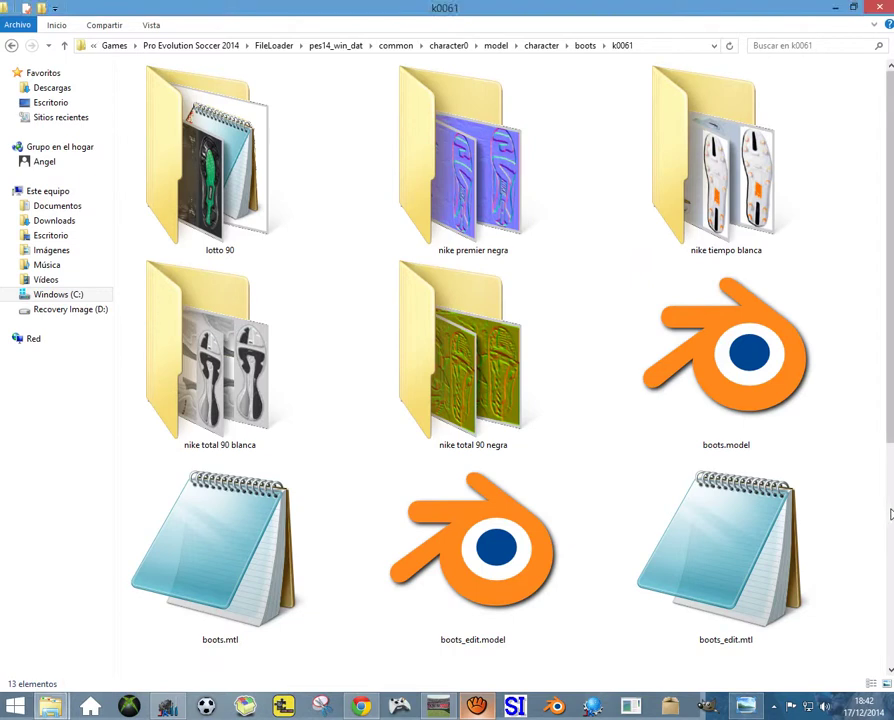
{"action": "scroll", "coordinate": [890, 514], "scroll_direction": "down", "scroll_amount": 3}
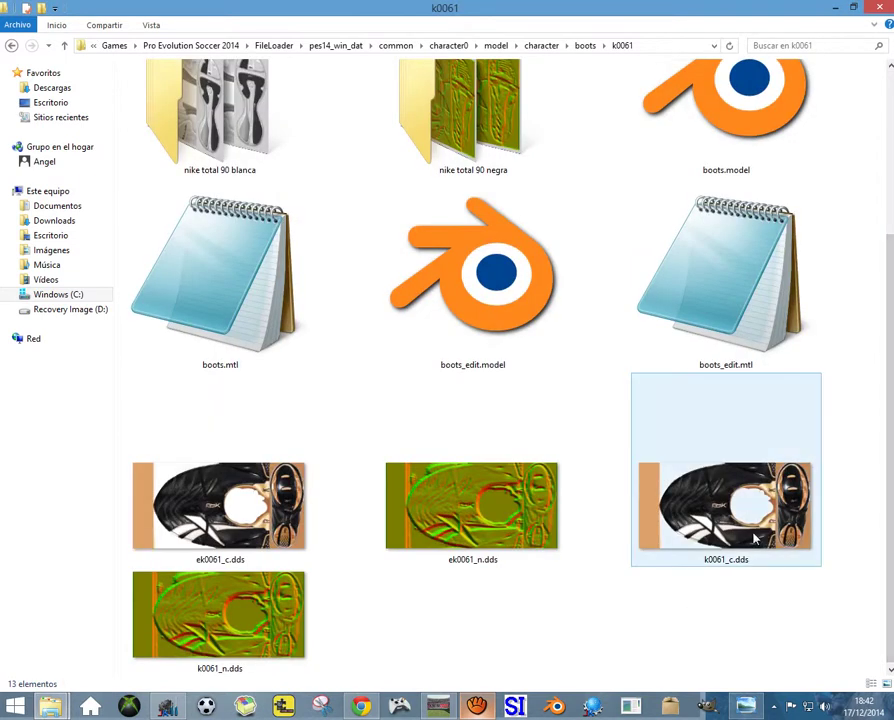
- Switch to Pro Evolution Soccer 2014 and arrange its window with the restored k0061 folder window, leaving the game in front
{"action": "left_click", "coordinate": [440, 707]}
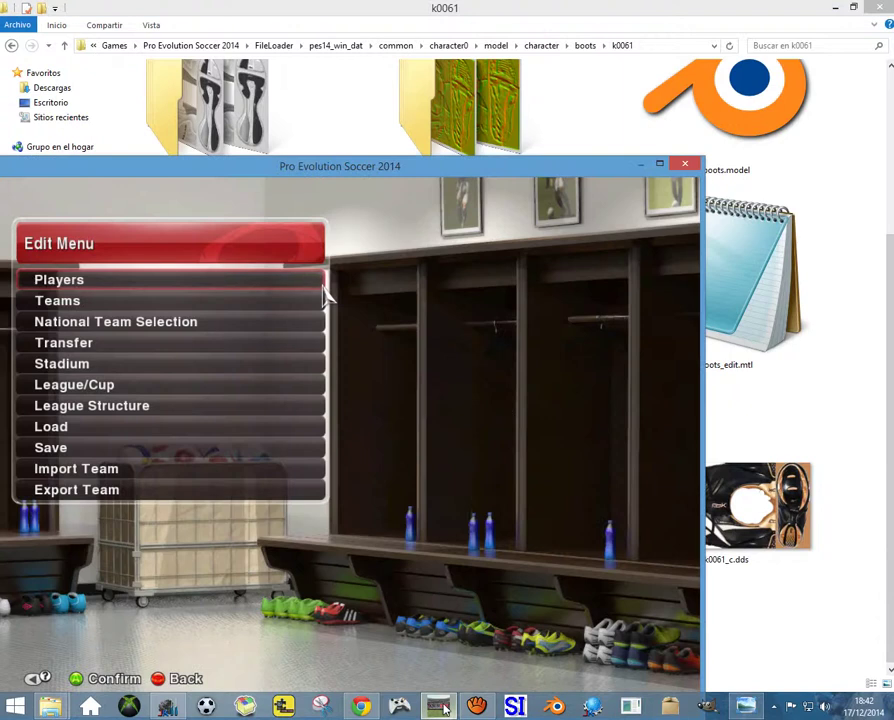
{"action": "left_click_drag", "start_coordinate": [486, 168], "coordinate": [540, 135]}
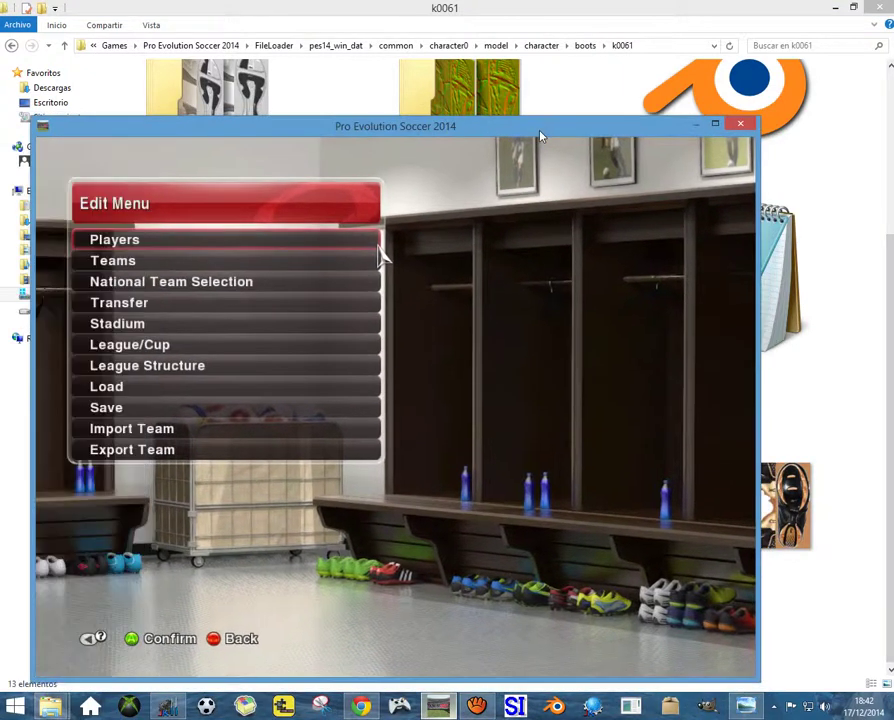
{"action": "left_click", "coordinate": [856, 8]}
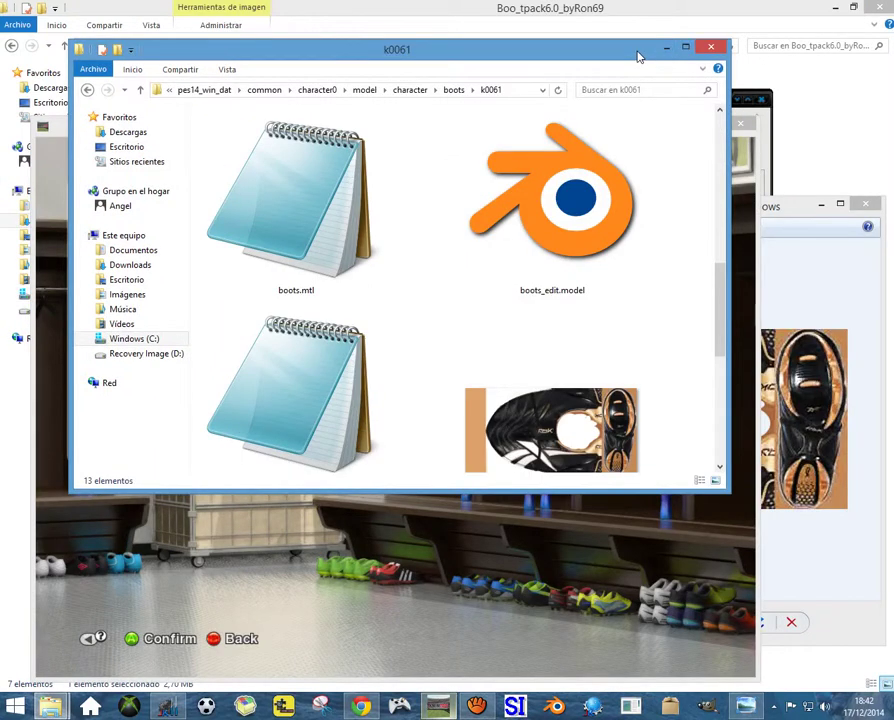
{"action": "left_click_drag", "start_coordinate": [629, 58], "coordinate": [660, 135]}
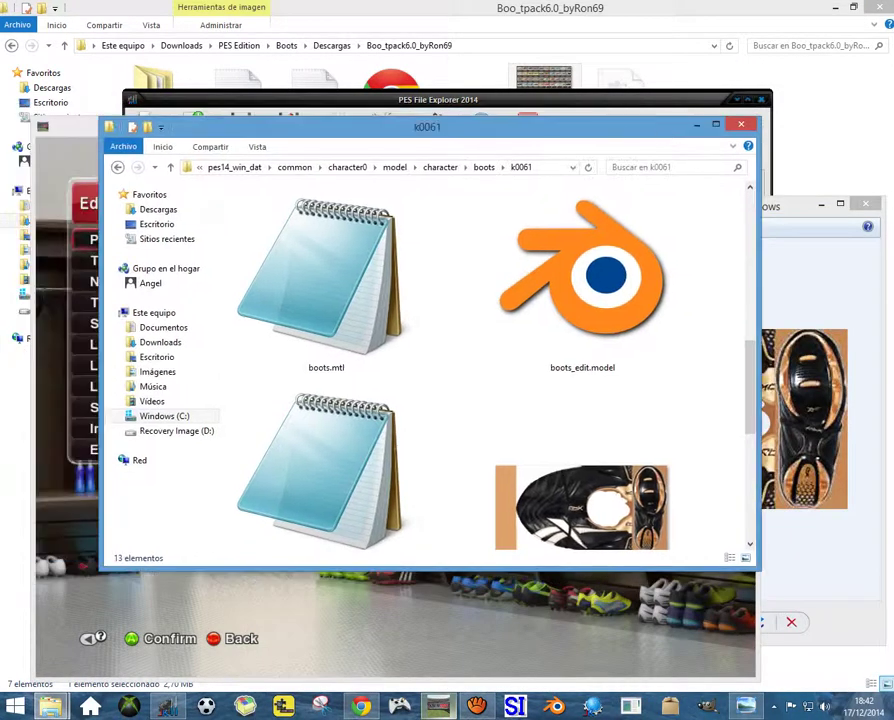
{"action": "left_click_drag", "start_coordinate": [592, 133], "coordinate": [565, 218]}
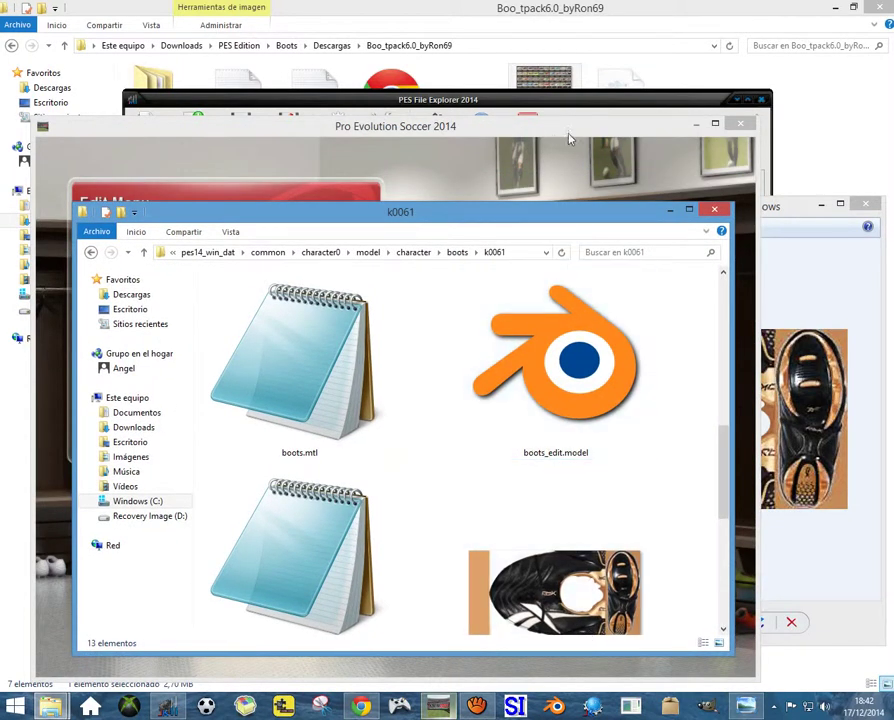
{"action": "left_click", "coordinate": [566, 124]}
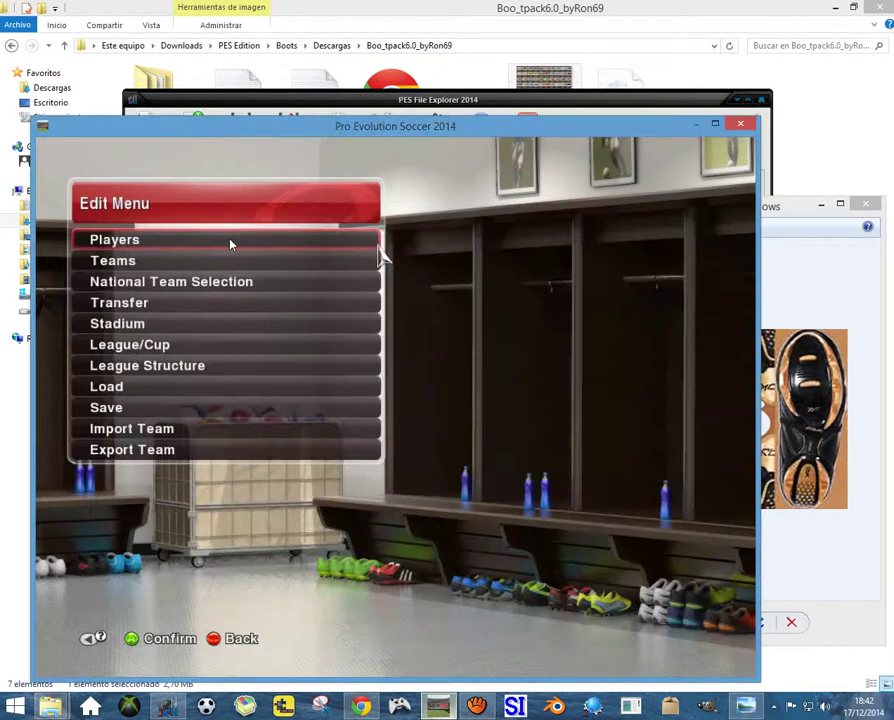
- Open Arsenal's goalkeeper Szczęsny from the English League in the game's player editor
{"action": "left_click", "coordinate": [230, 244]}
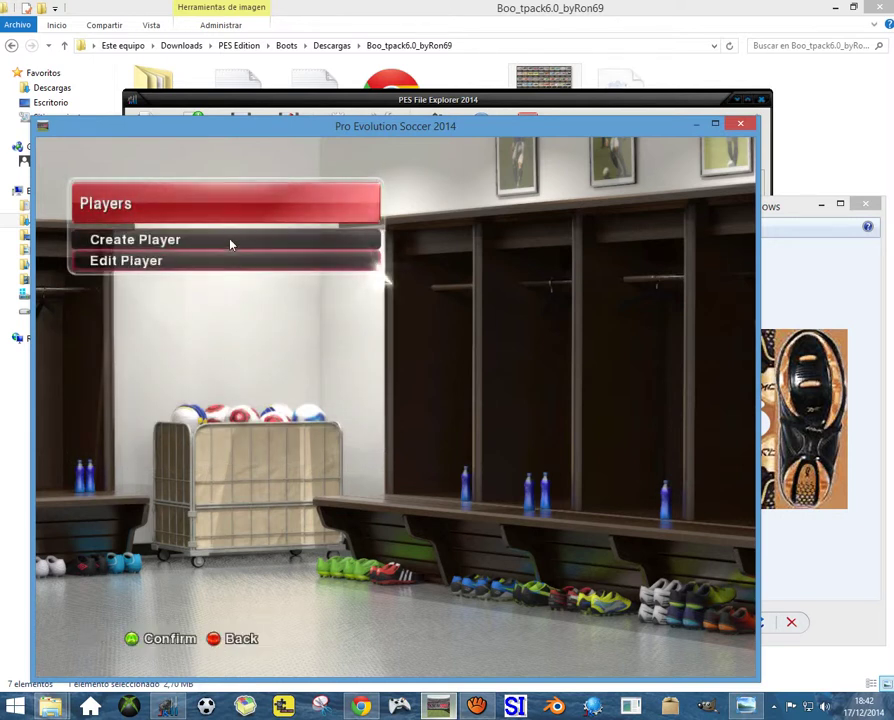
{"action": "key", "text": "Return"}
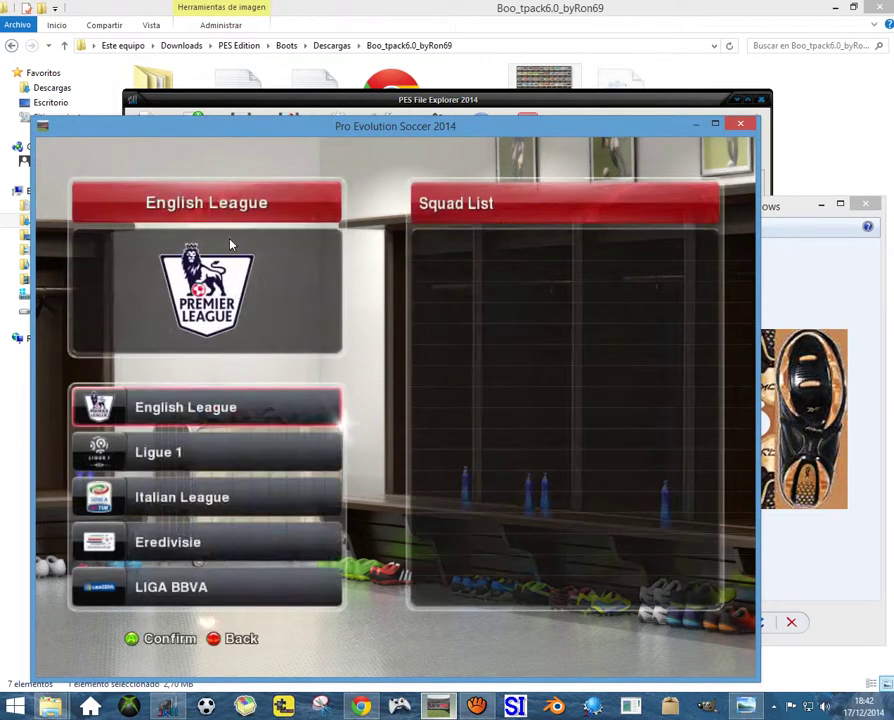
{"action": "key", "text": "Return"}
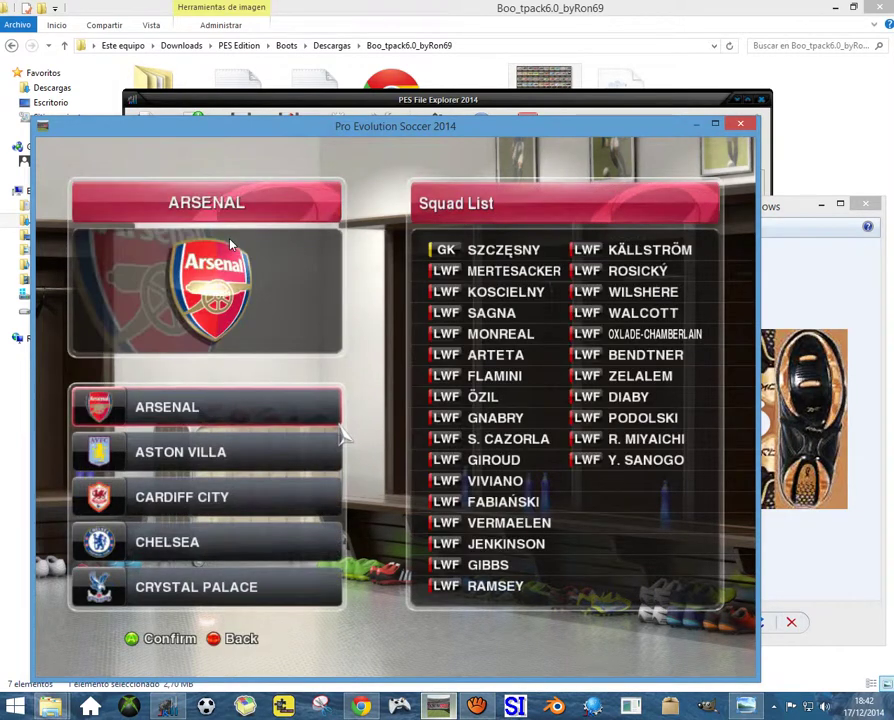
{"action": "key", "text": "Return"}
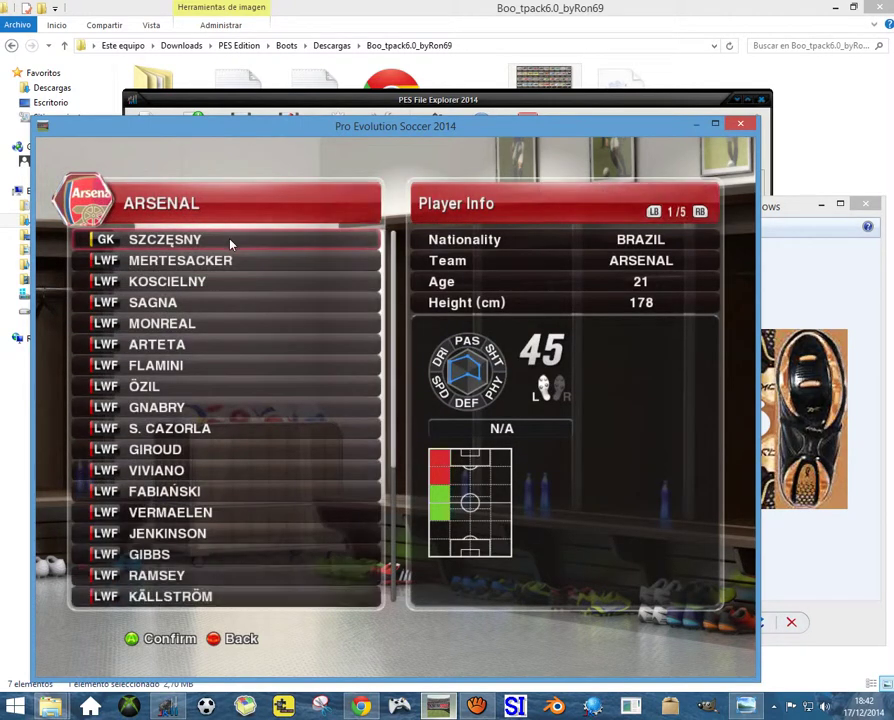
{"action": "key", "text": "Return"}
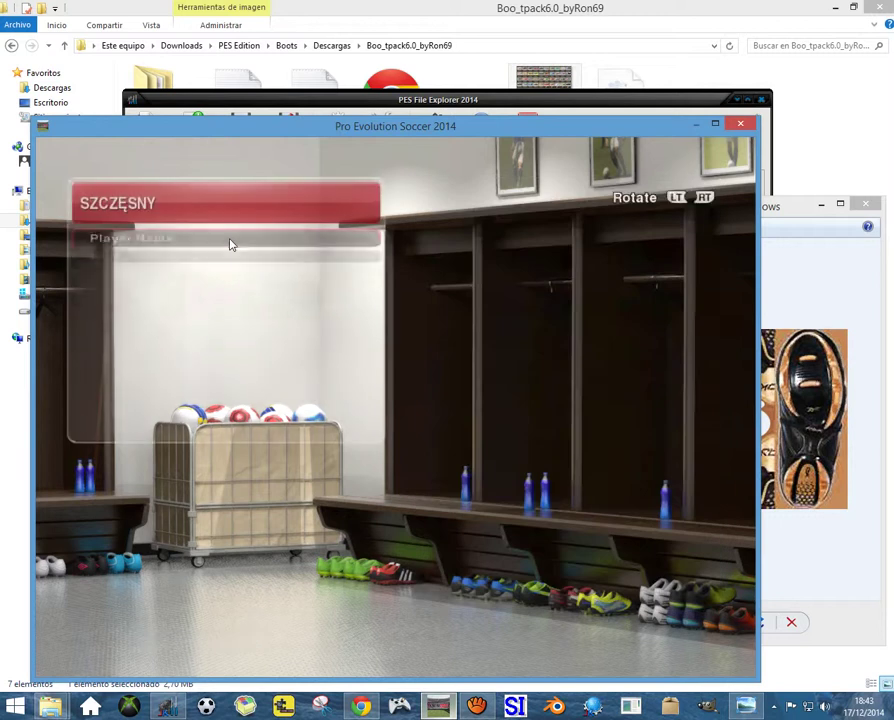
- Highlight the Accessories entry for the player and rotate his model to examine the boots from the side
{"action": "key", "text": "Down"}
{"action": "key", "text": "Down"}
{"action": "key", "text": "Down"}
{"action": "key", "text": "Down"}
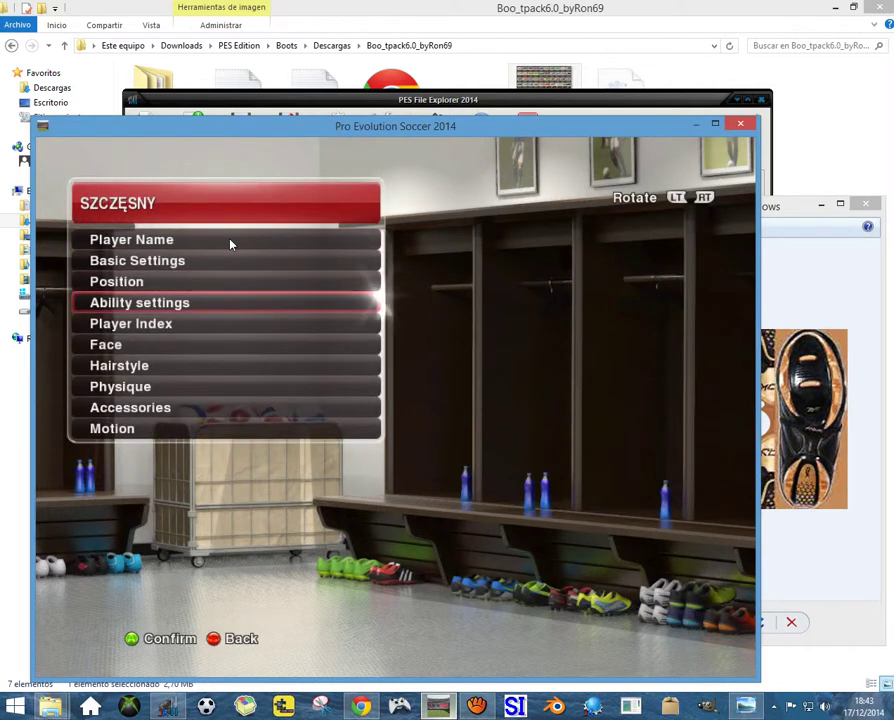
{"action": "key", "text": "Down"}
{"action": "key", "text": "Down"}
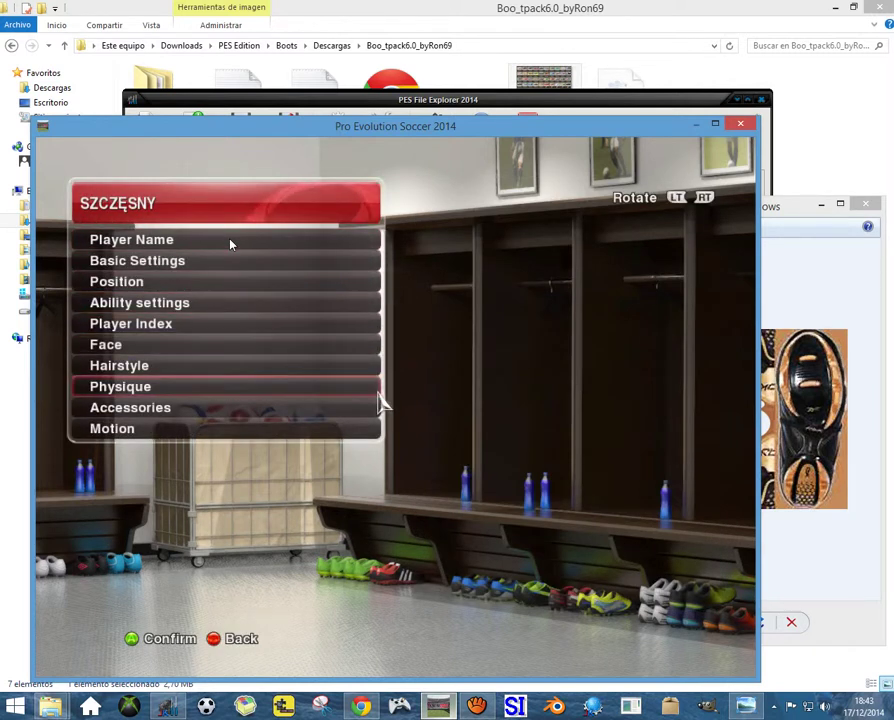
{"action": "key", "text": "Down"}
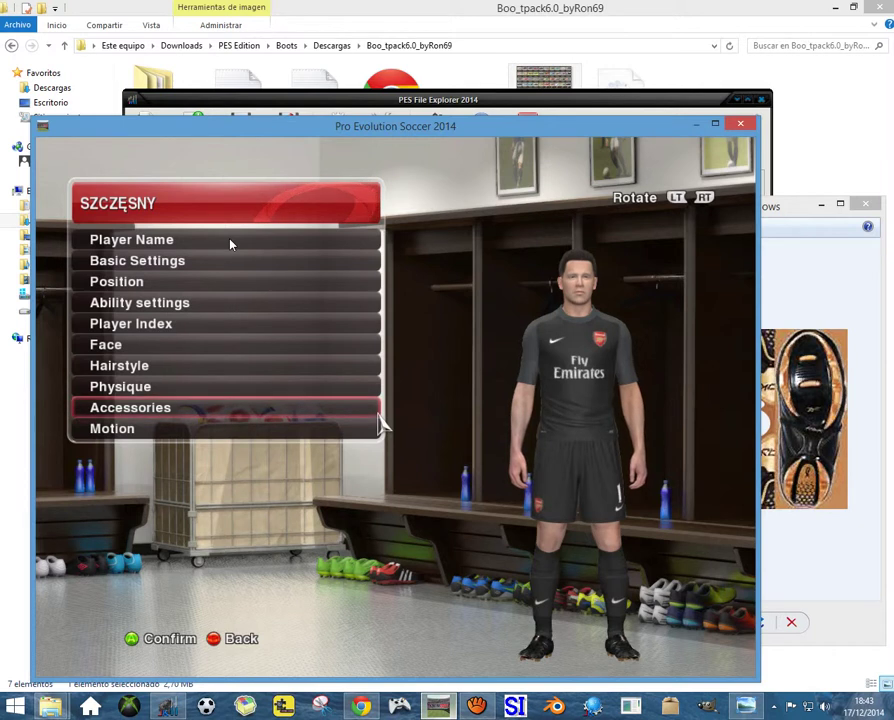
{"action": "key", "text": "c"}
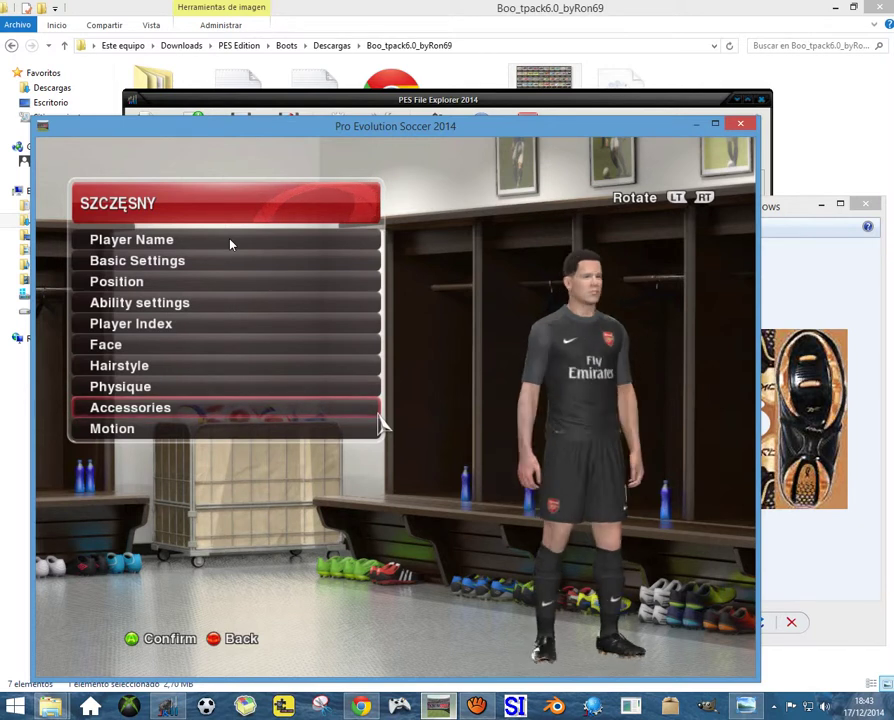
{"action": "key", "text": "c"}
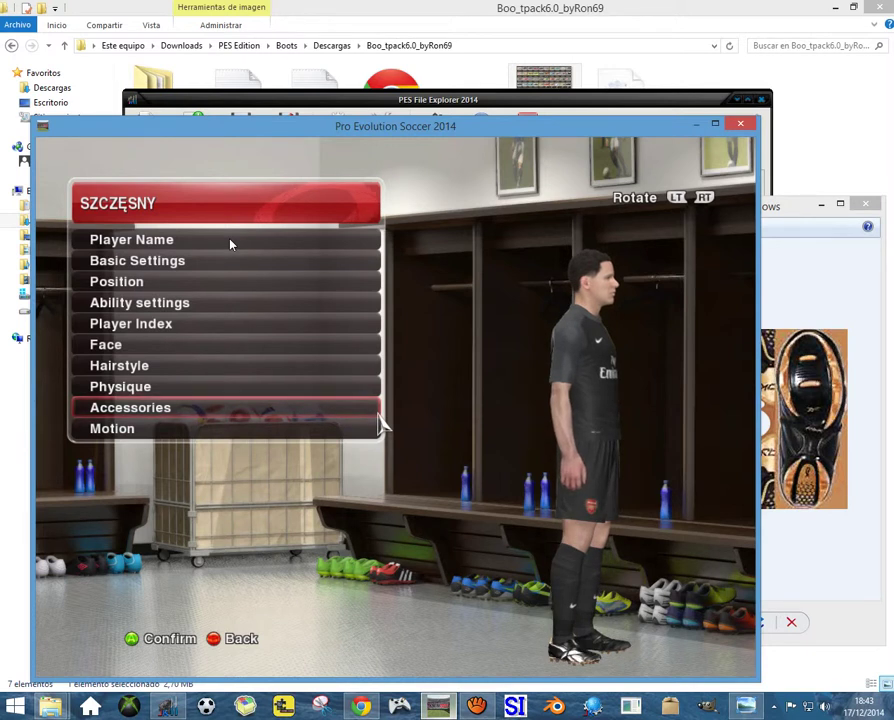
- Open the player's accessories, rotate the model, and open the boot selection to examine WEPES Heritage III
{"action": "key", "text": "Return"}
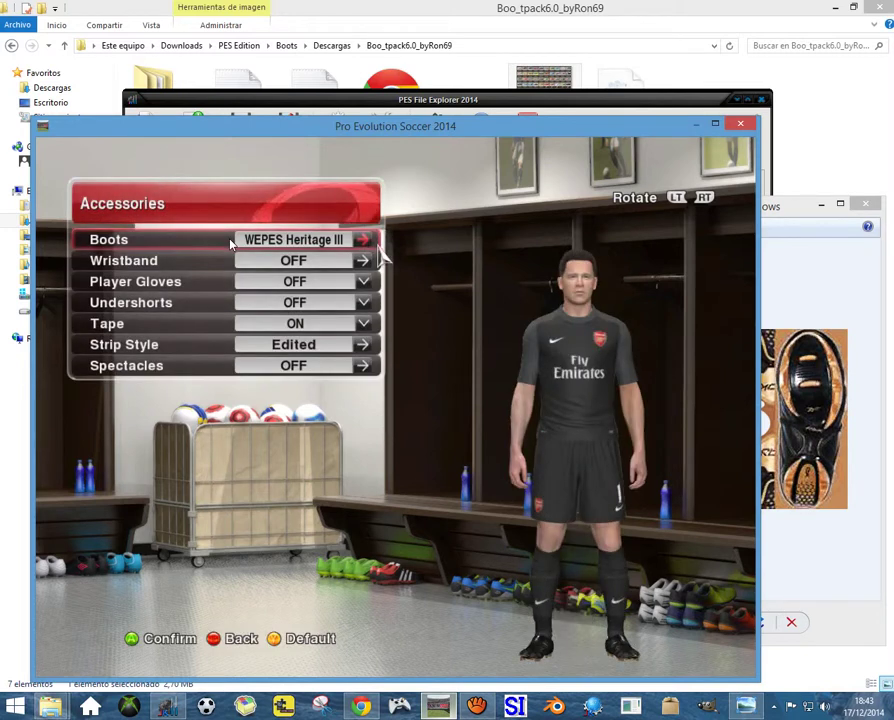
{"action": "key", "text": "c"}
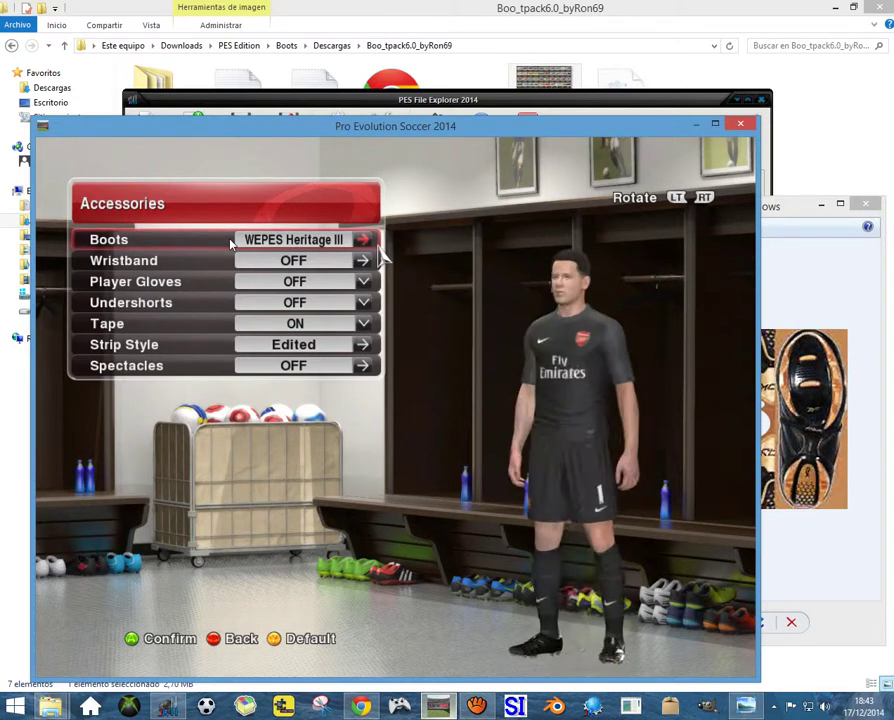
{"action": "key", "text": "Return"}
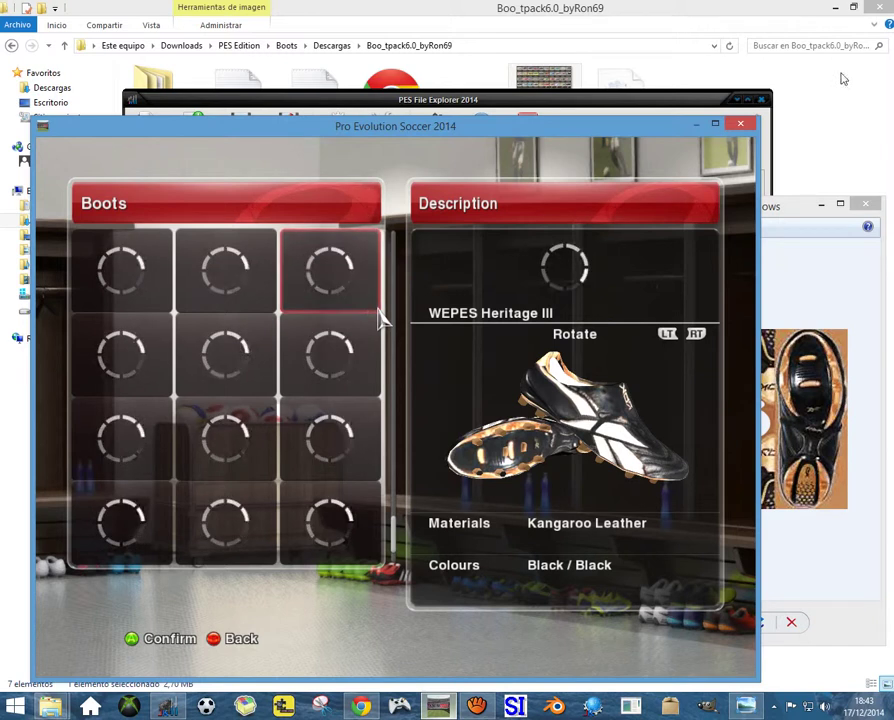
- Switch back to the k0061 folder, maximize its window and display the files as large icons
{"action": "left_click", "coordinate": [842, 142]}
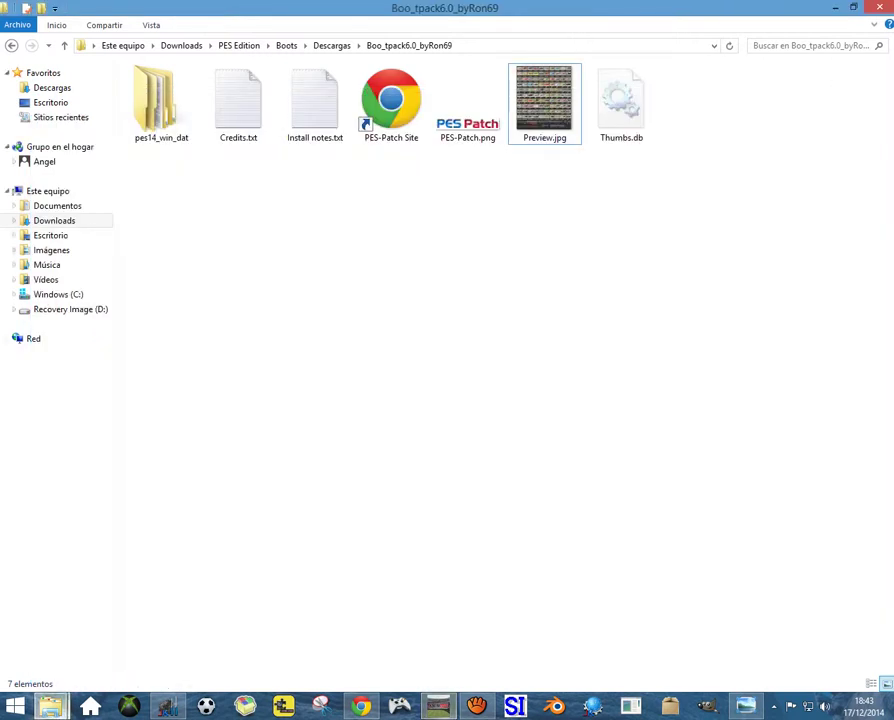
{"action": "left_click", "coordinate": [50, 712]}
{"action": "mouse_move", "coordinate": [50, 710]}
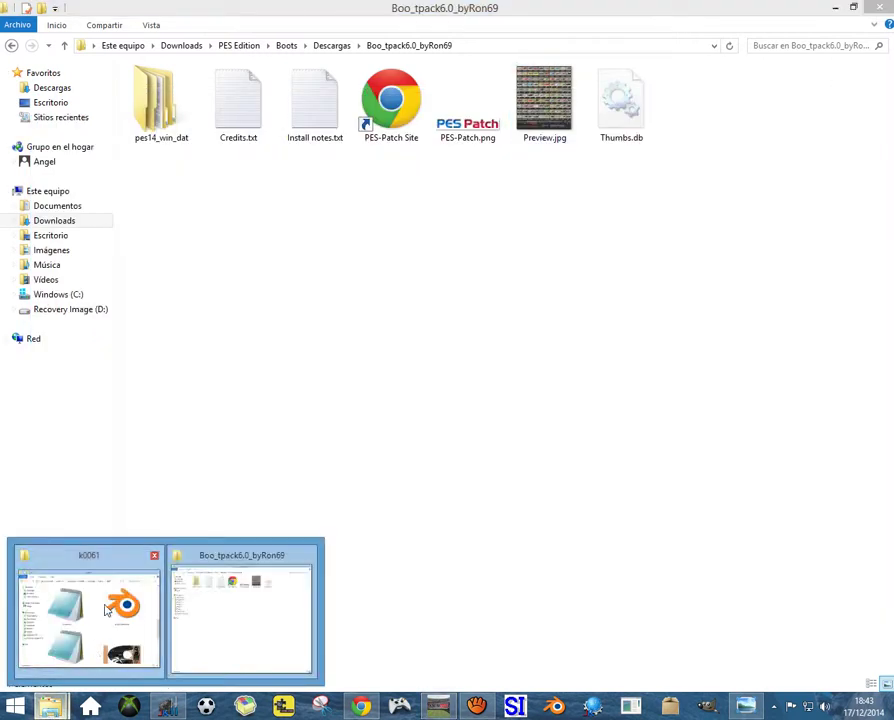
{"action": "left_click", "coordinate": [106, 664]}
{"action": "left_click", "coordinate": [688, 209]}
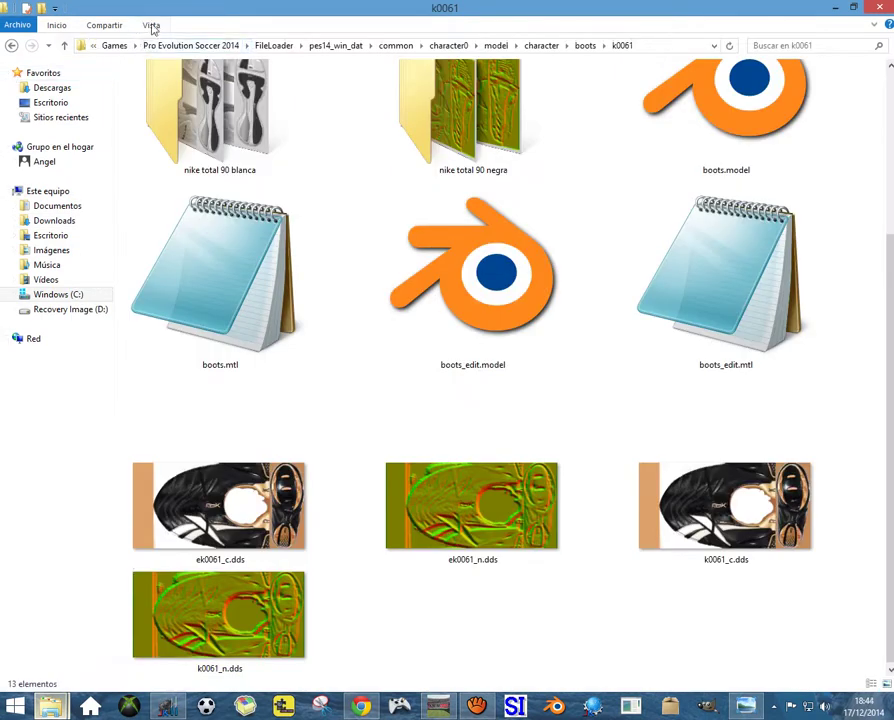
{"action": "left_click", "coordinate": [151, 26]}
{"action": "left_click", "coordinate": [279, 53]}
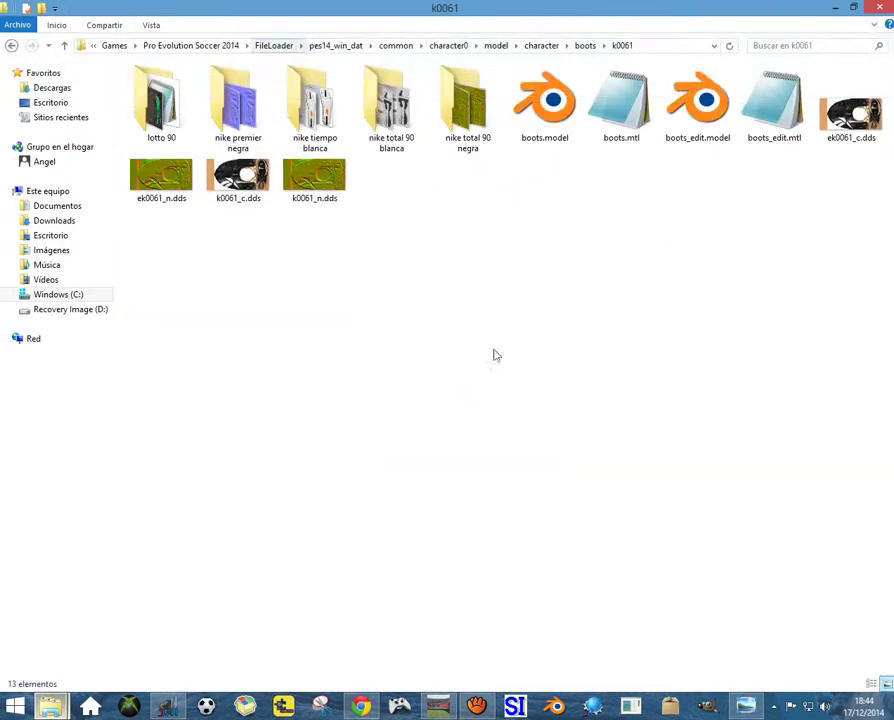
- Create a new folder named Reebok inside the k0061 folder
{"action": "right_click", "coordinate": [559, 226]}
{"action": "mouse_move", "coordinate": [632, 408]}
{"action": "left_click", "coordinate": [497, 413]}
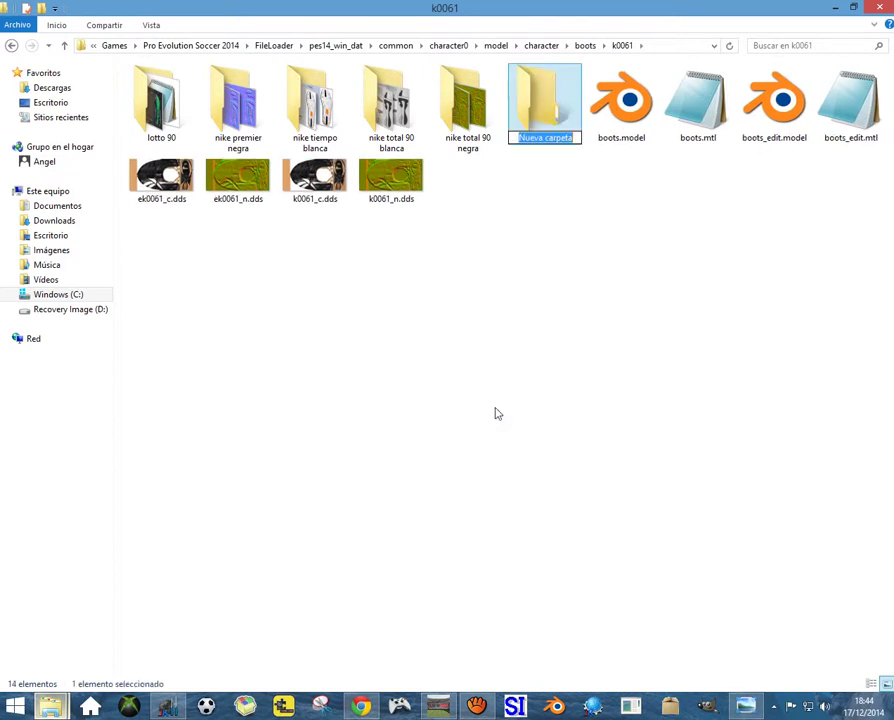
{"action": "type", "text": "Reebok"}
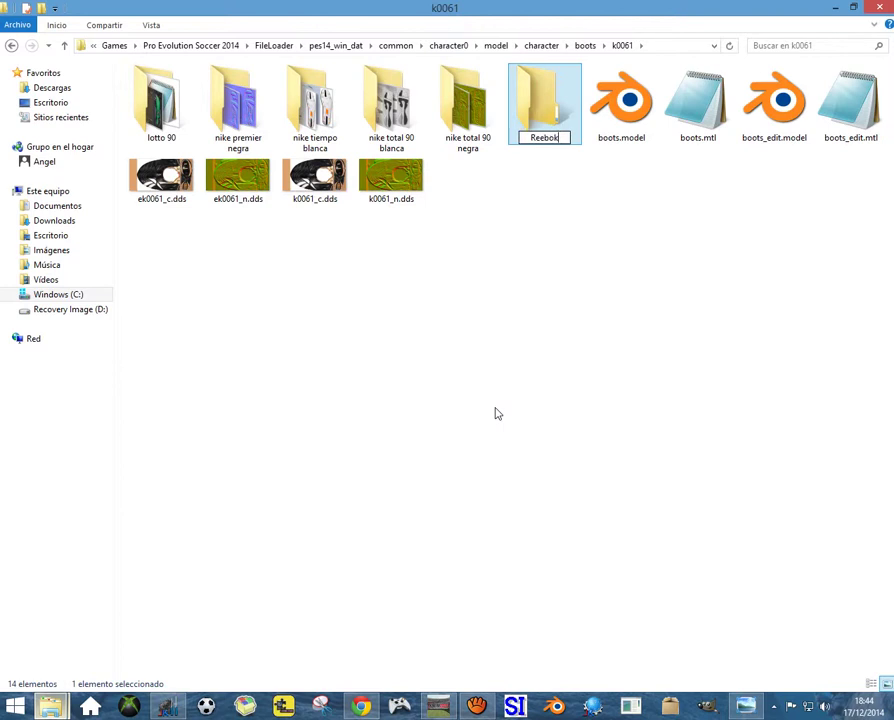
{"action": "key", "text": "Return"}
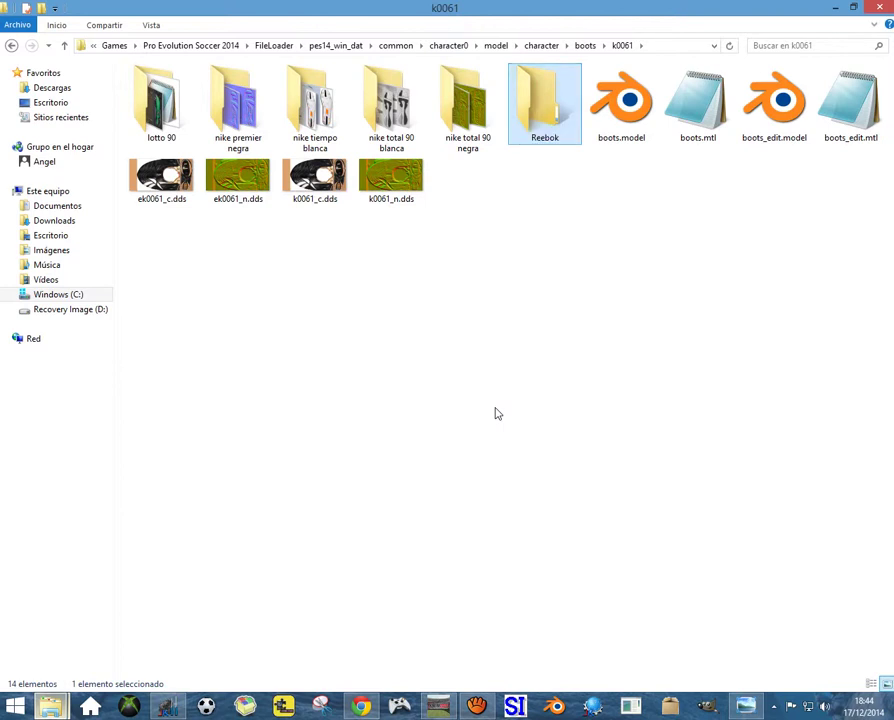
- Move all the loose model, MTL and DDS boot files from k0061 into the Reebok folder and return to k0061
{"action": "key", "text": "Right"}
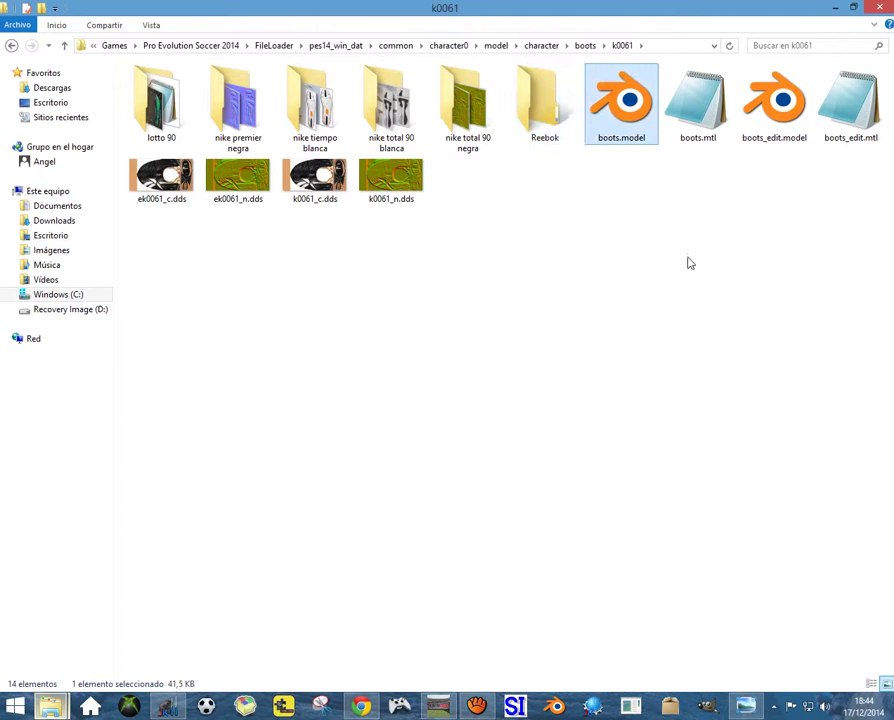
{"action": "key", "text": "shift+Right"}
{"action": "key", "text": "shift+Right"}
{"action": "key", "text": "shift+Right"}
{"action": "key", "text": "shift+Right"}
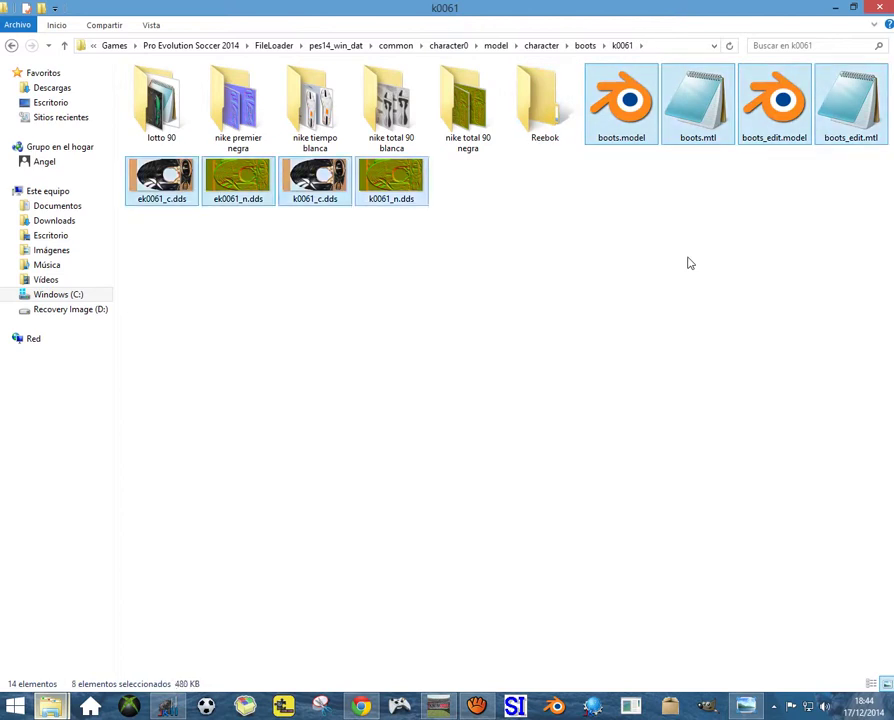
{"action": "key", "text": "ctrl+x"}
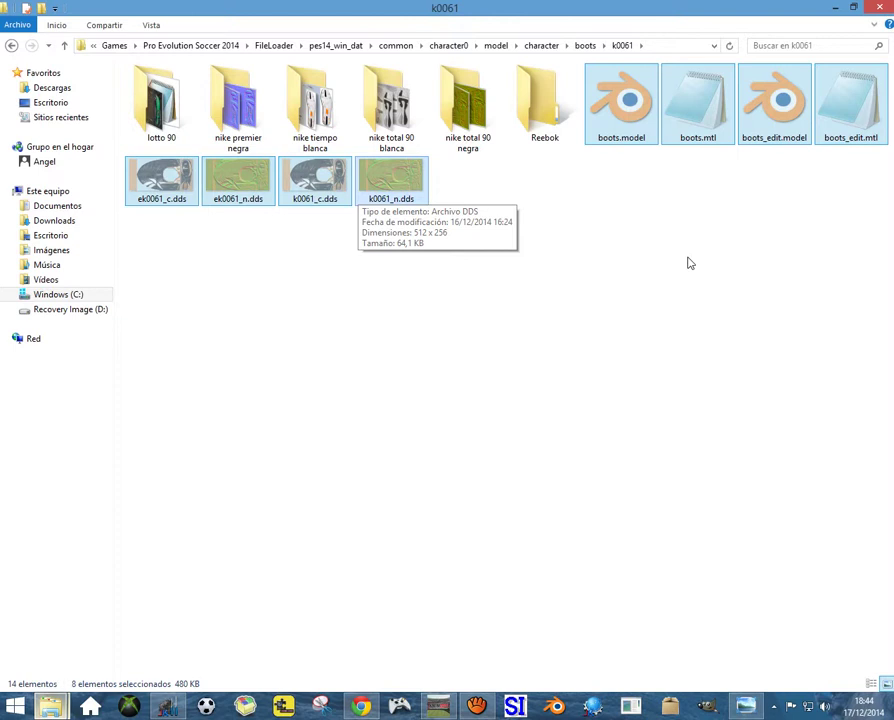
{"action": "left_click", "coordinate": [533, 119]}
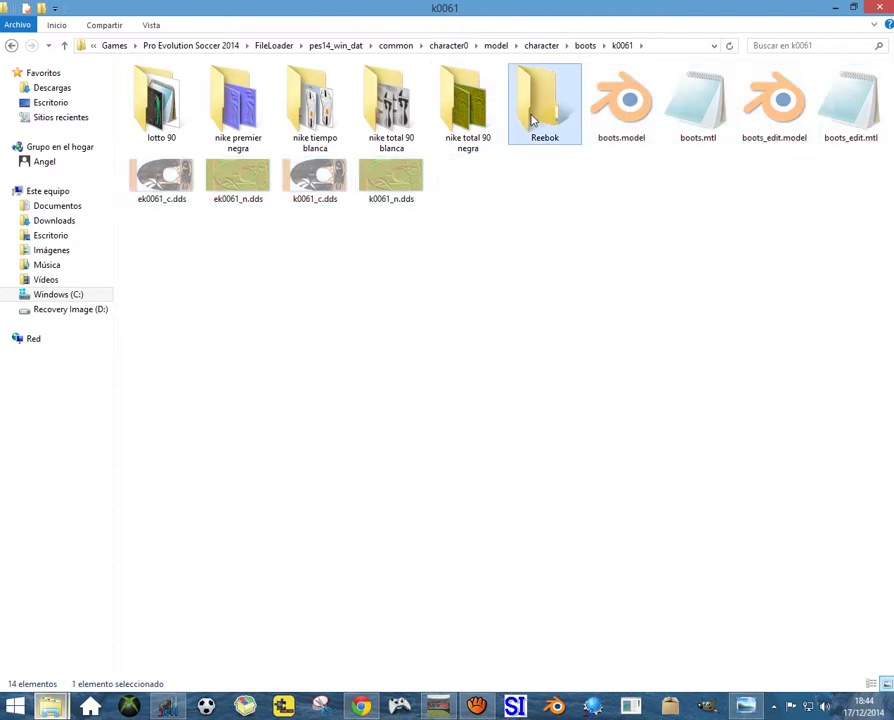
{"action": "key", "text": "Return"}
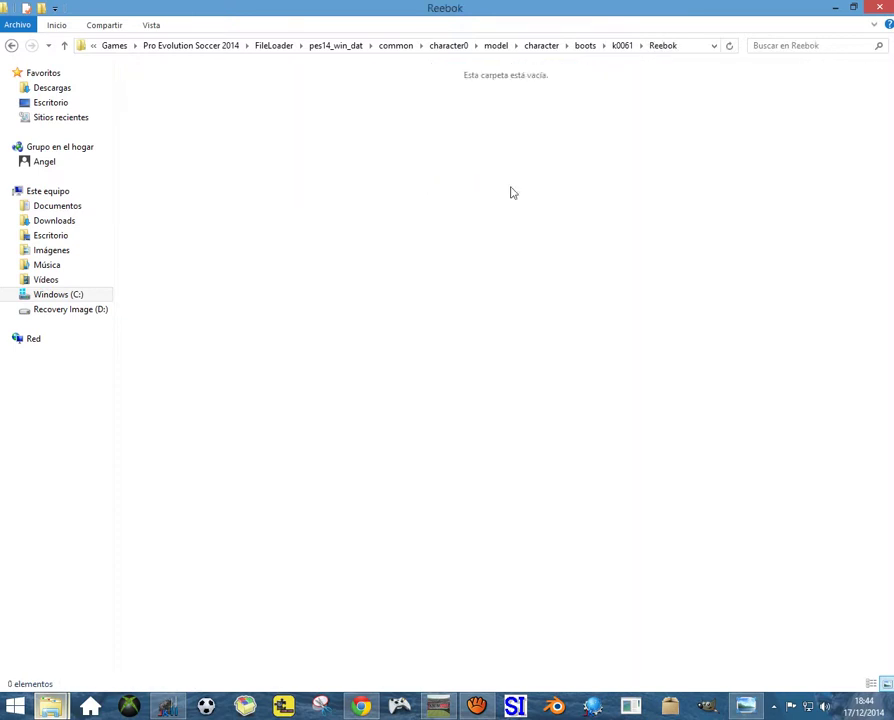
{"action": "key", "text": "ctrl+v"}
{"action": "left_click", "coordinate": [618, 214]}
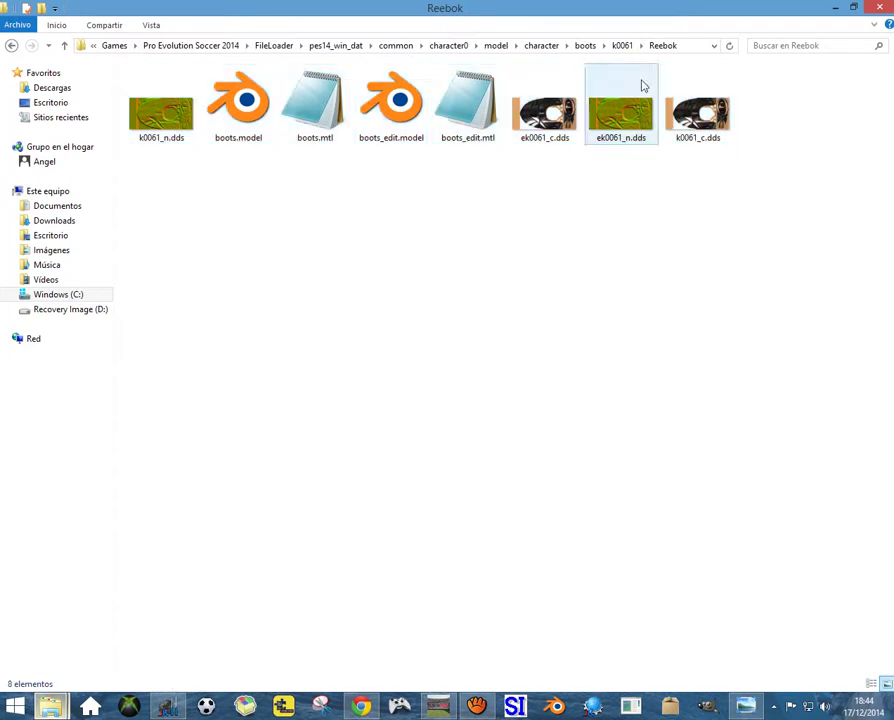
{"action": "left_click", "coordinate": [624, 46]}
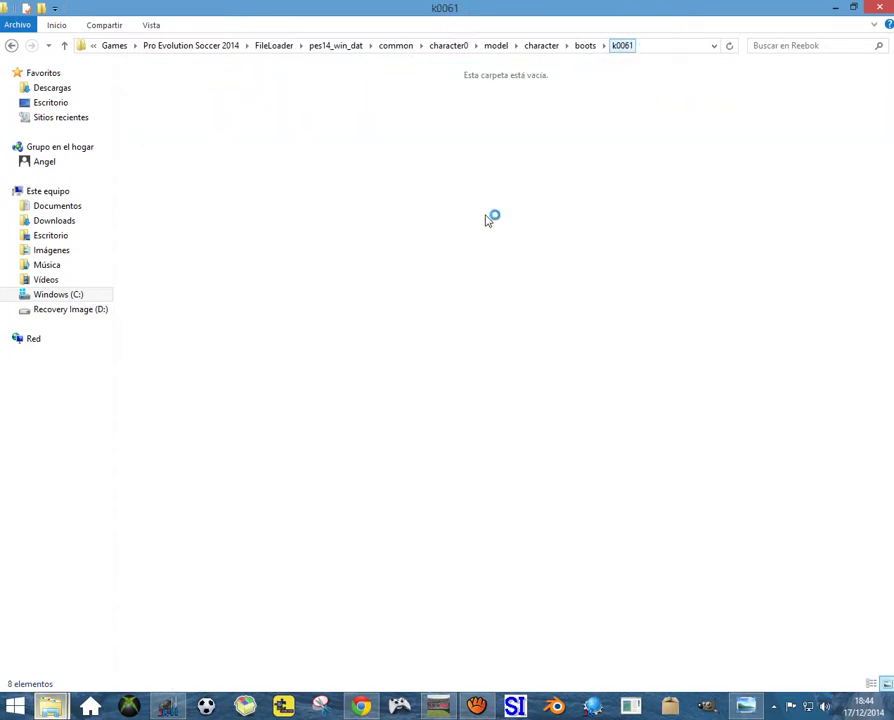
{"action": "left_click", "coordinate": [502, 320]}
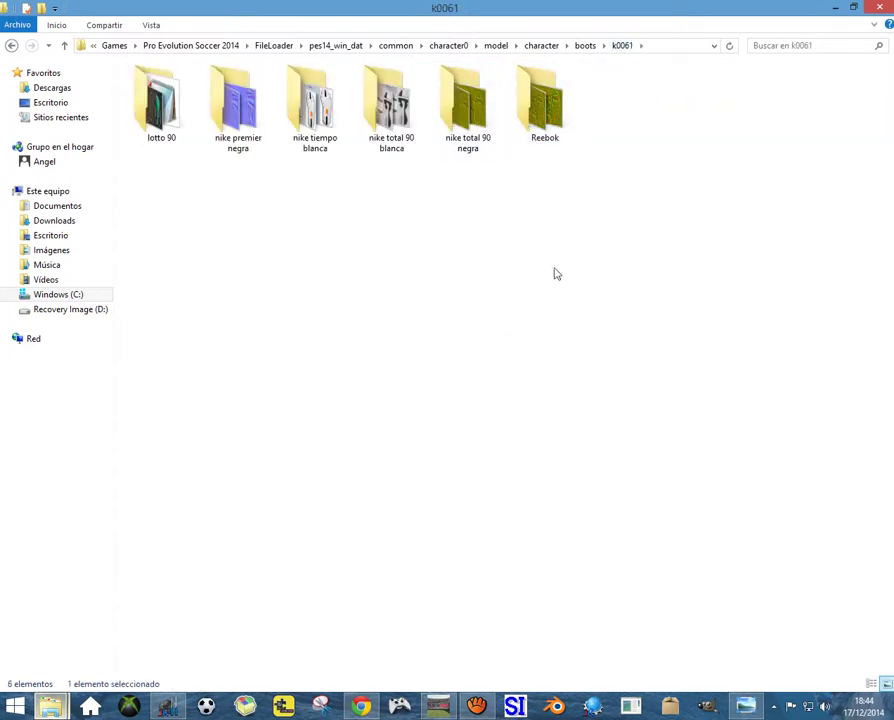
- Copy boots.model, boots.mtl, boots_edit.model and boots_edit.mtl from the Reebok folder back into k0061
{"action": "left_click", "coordinate": [541, 116]}
{"action": "double_click", "coordinate": [541, 116]}
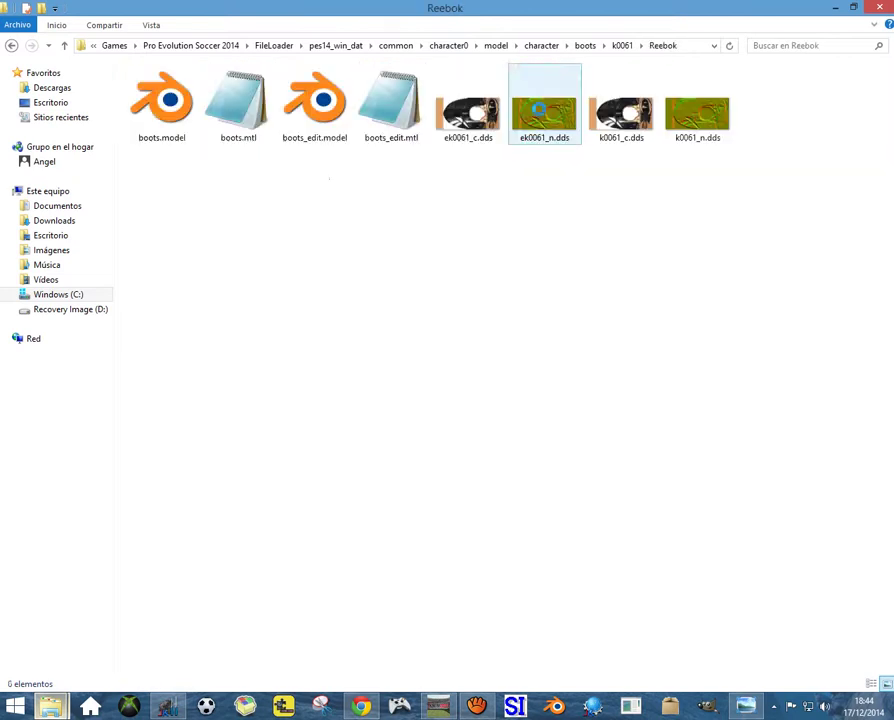
{"action": "left_click_drag", "start_coordinate": [418, 168], "coordinate": [178, 136]}
{"action": "right_click", "coordinate": [178, 136]}
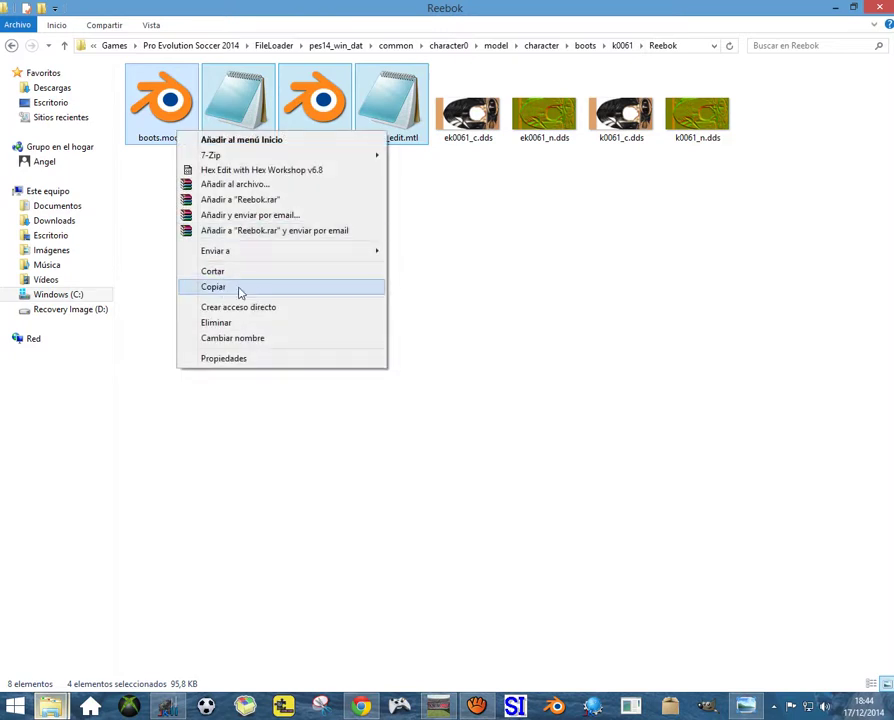
{"action": "left_click", "coordinate": [240, 288]}
{"action": "left_click", "coordinate": [622, 45]}
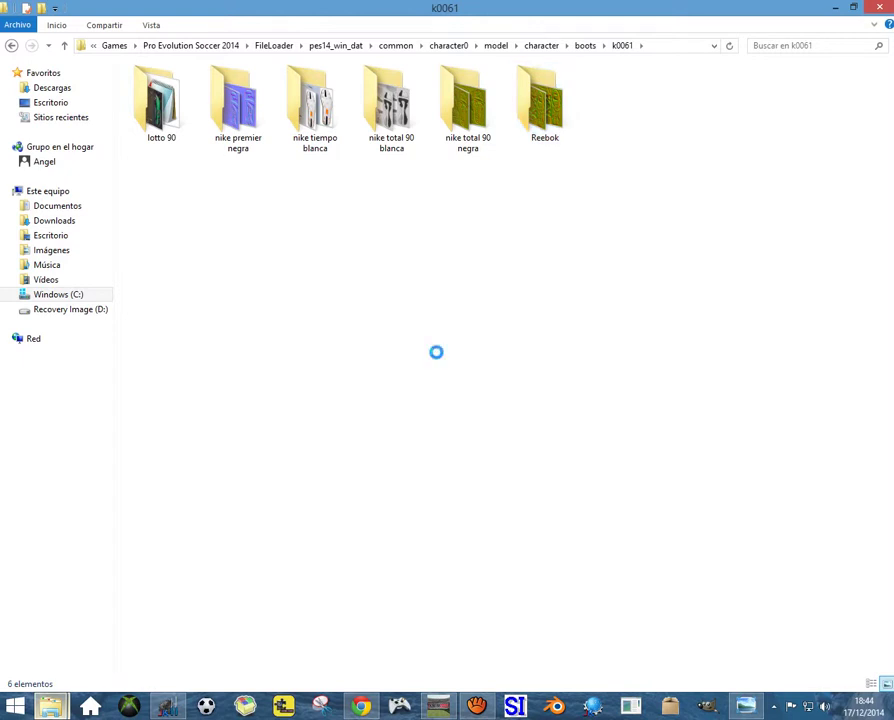
{"action": "key", "text": "ctrl+v"}
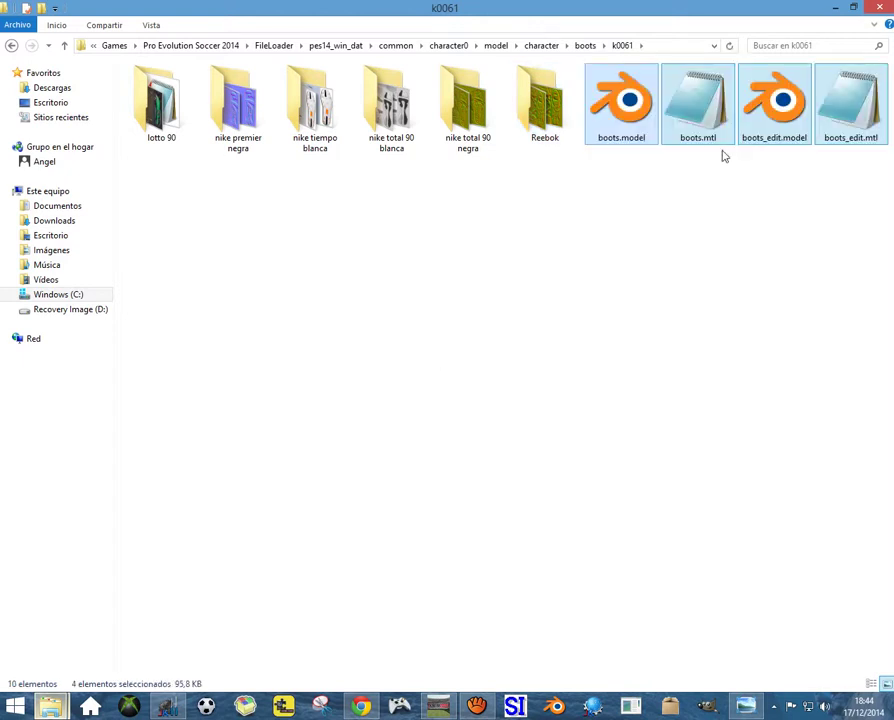
{"action": "left_click", "coordinate": [621, 163]}
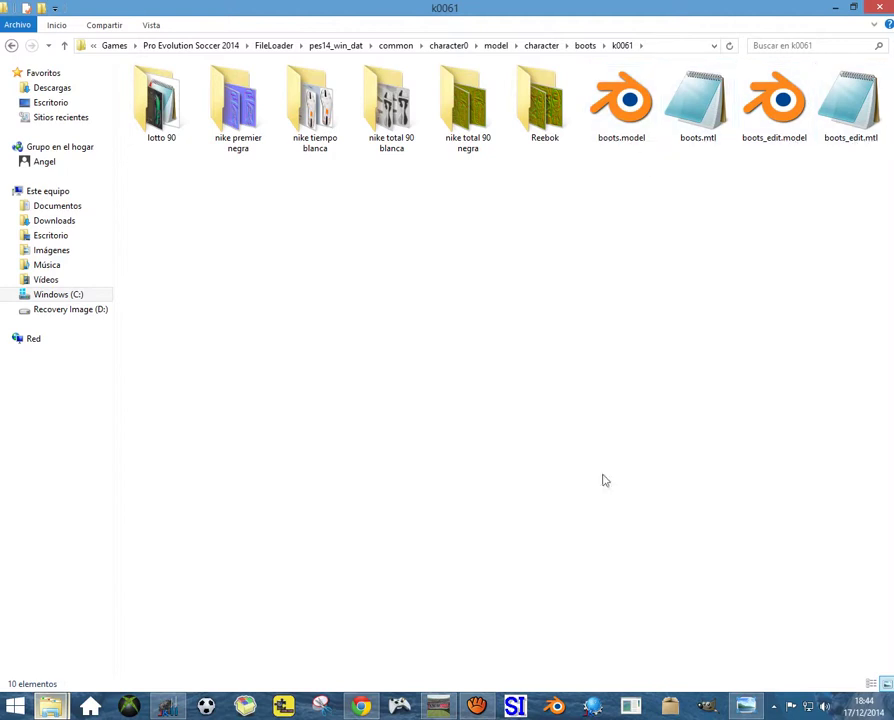
- Switch to Pro Evolution Soccer 2014, examine WEPES Heritage III on the rotating player, and reopen the boot selection
{"action": "left_click", "coordinate": [441, 707]}
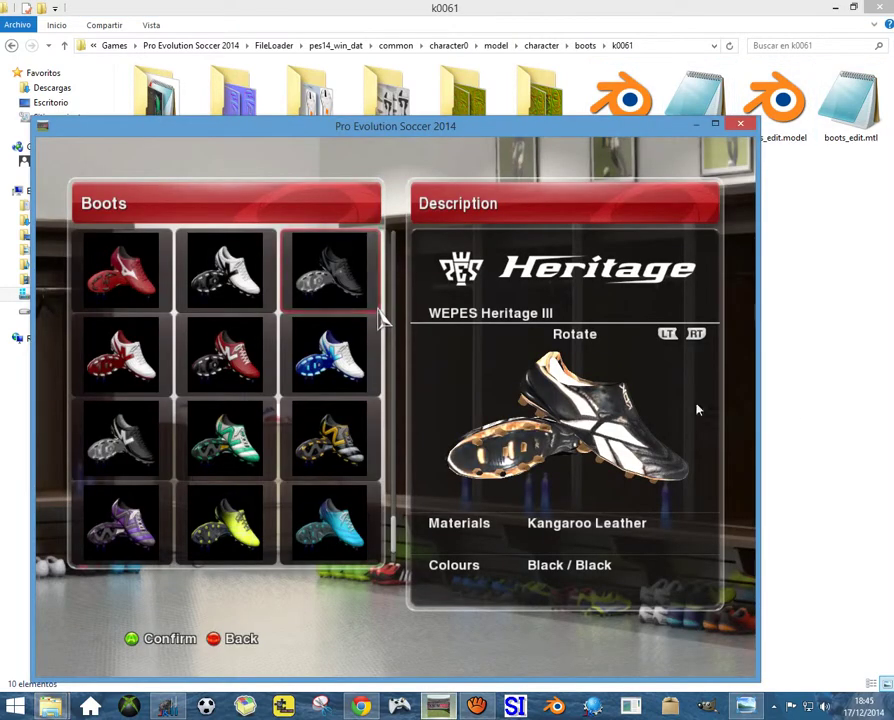
{"action": "key", "text": "Down"}
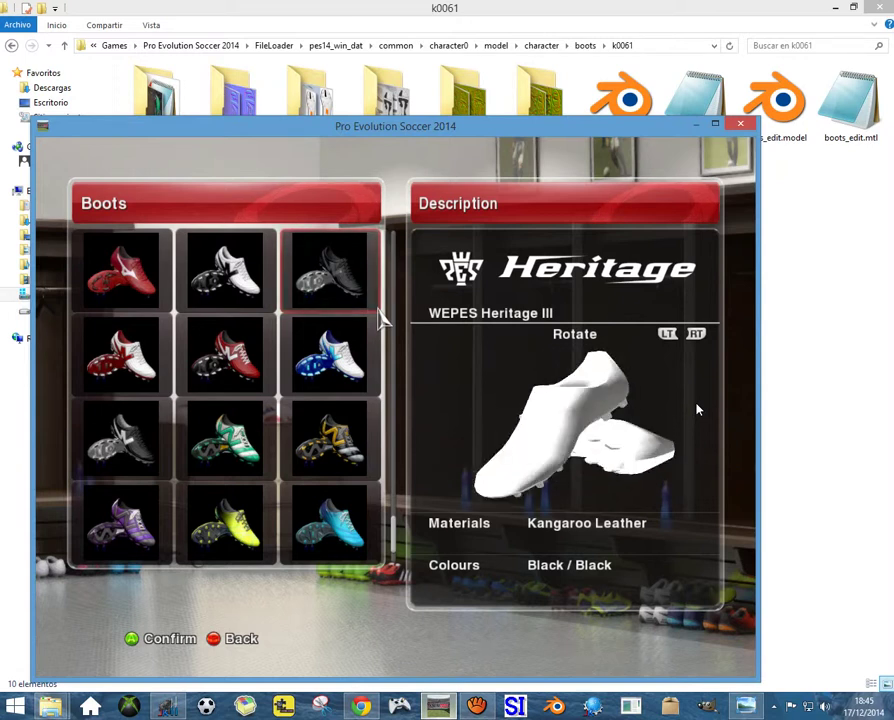
{"action": "key", "text": "Escape"}
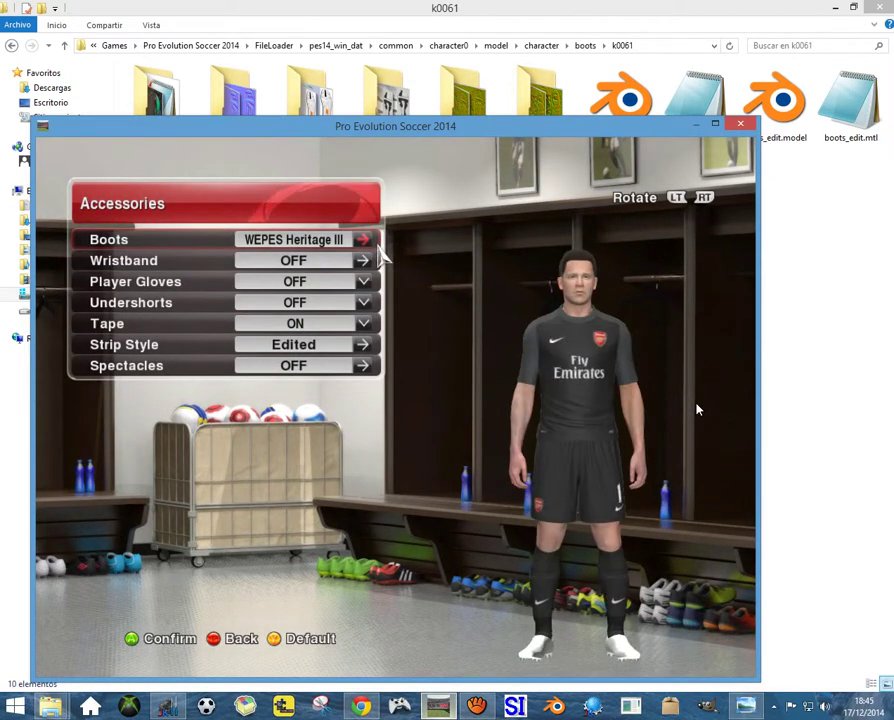
{"action": "key", "text": "c"}
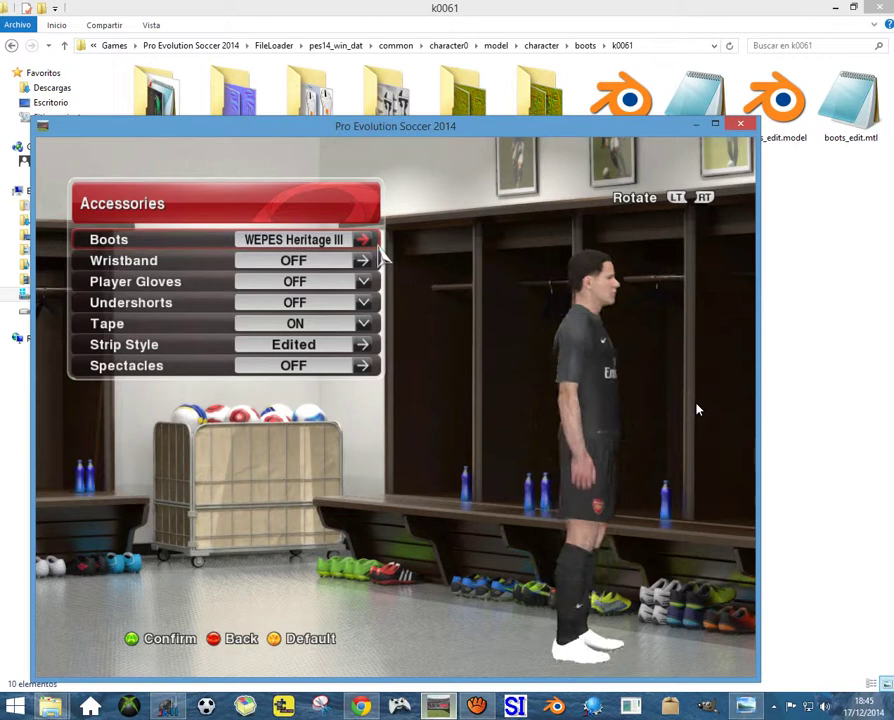
{"action": "key", "text": "c"}
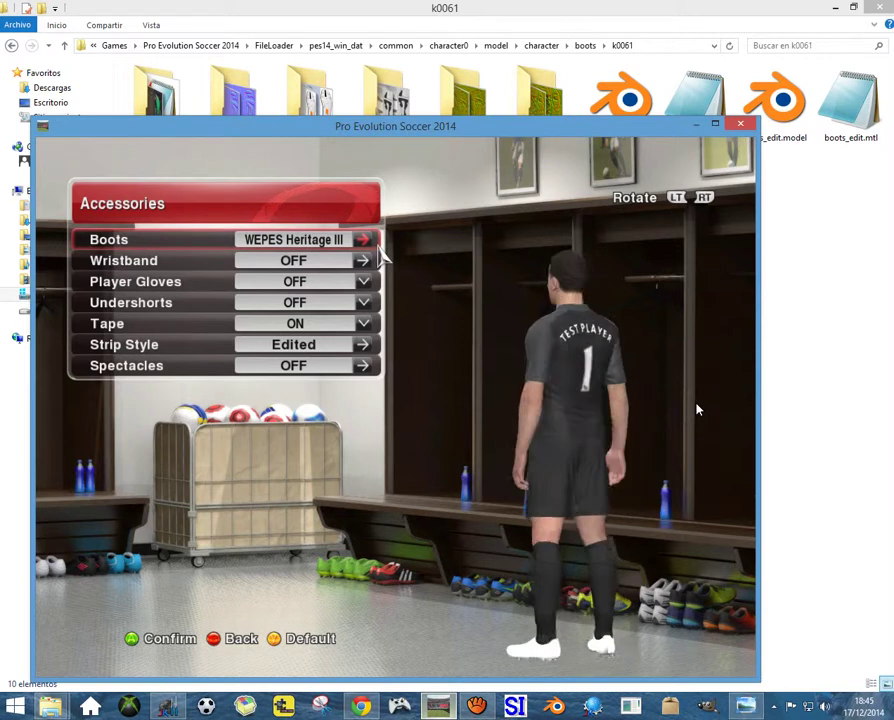
{"action": "key", "text": "c"}
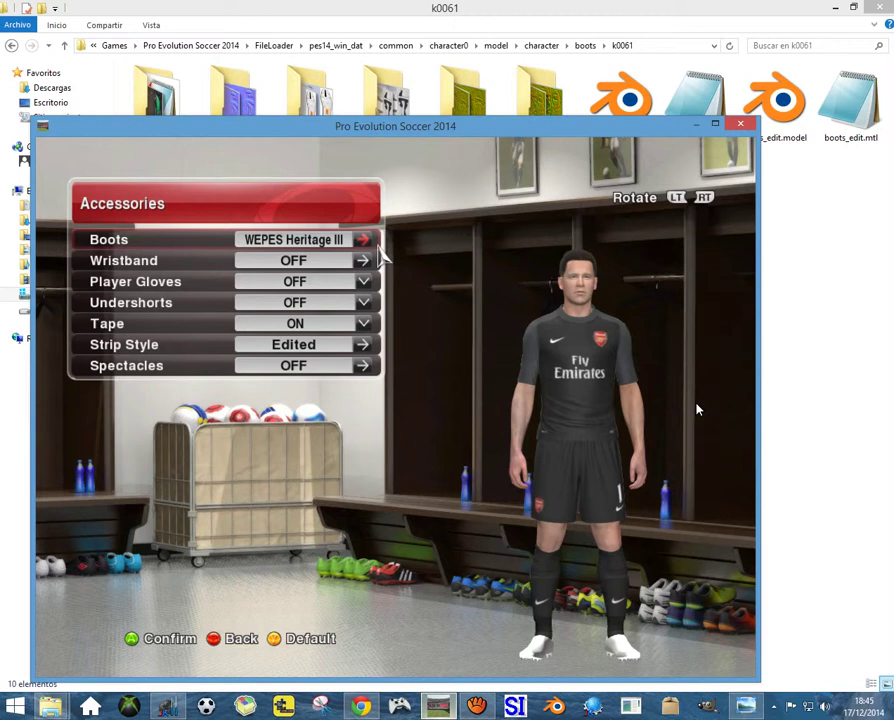
{"action": "key", "text": "Return"}
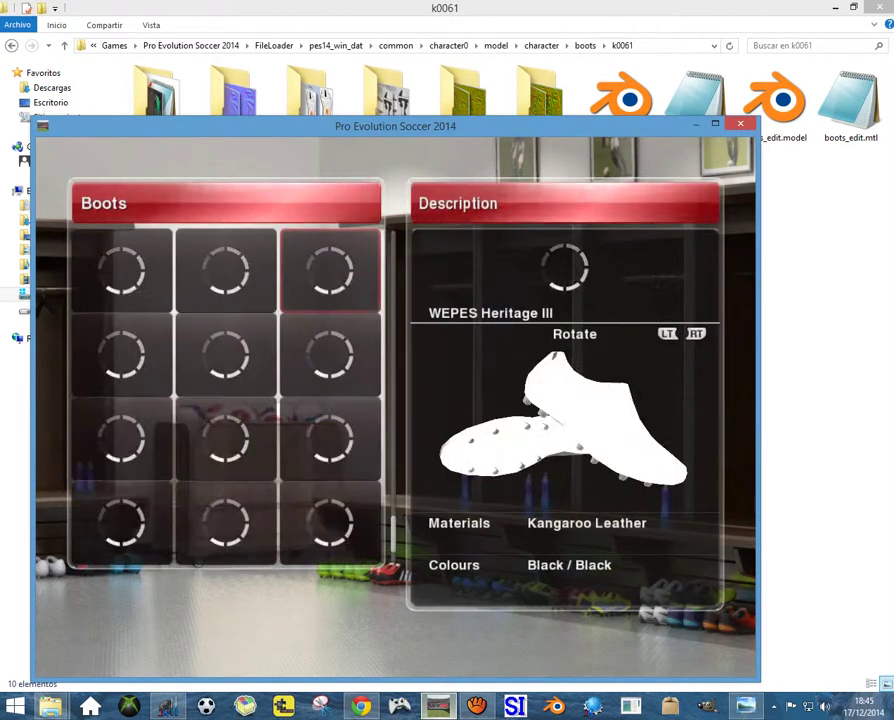
- Switch to the k0061 folder, copy ek0061_c.dds from its nike tiempo blanca subfolder, and return to k0061
{"action": "left_click", "coordinate": [814, 256]}
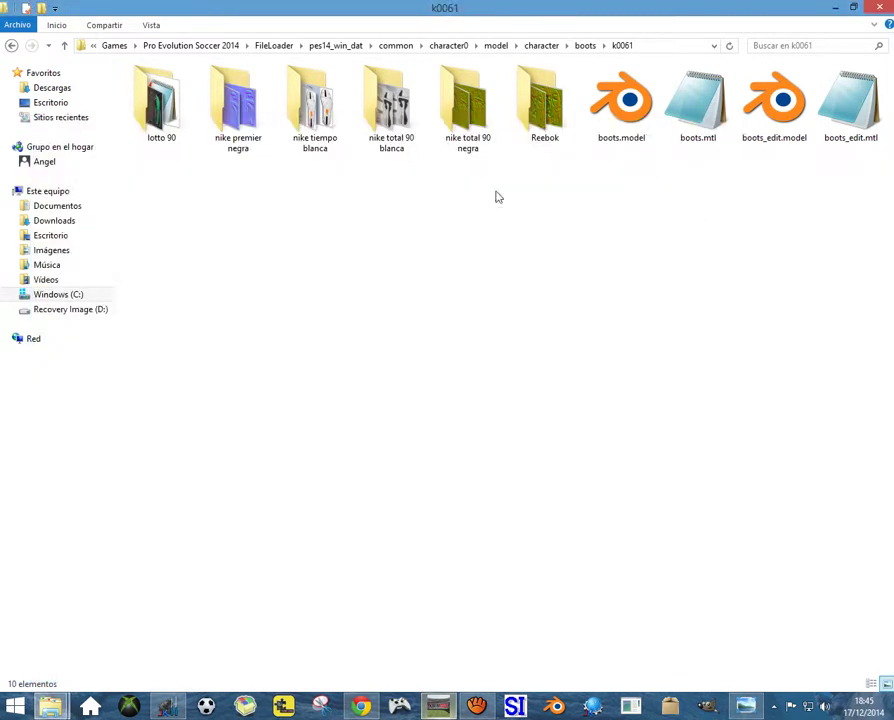
{"action": "left_click", "coordinate": [322, 132]}
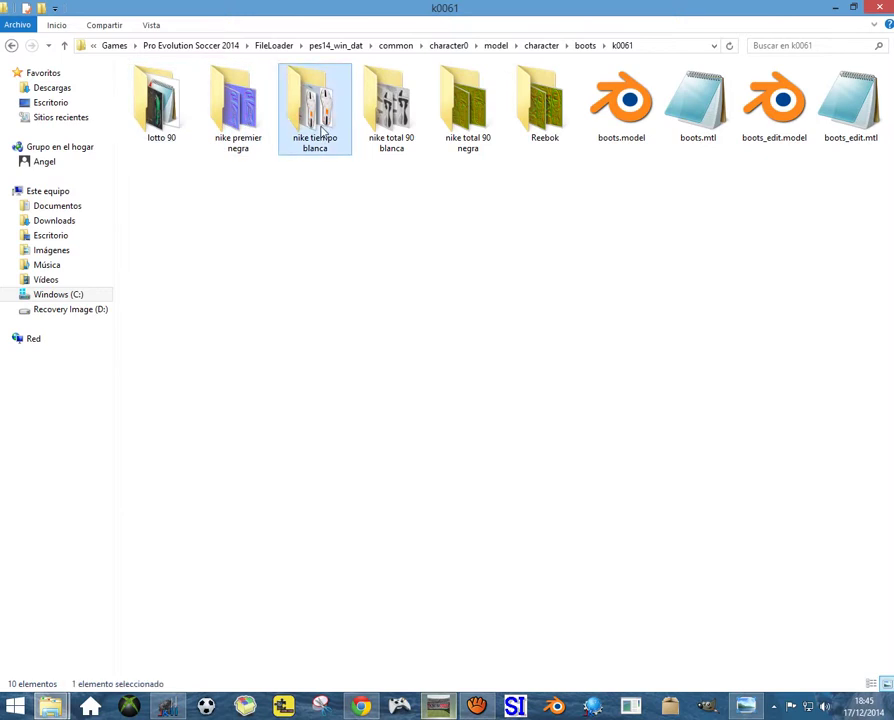
{"action": "double_click", "coordinate": [322, 131]}
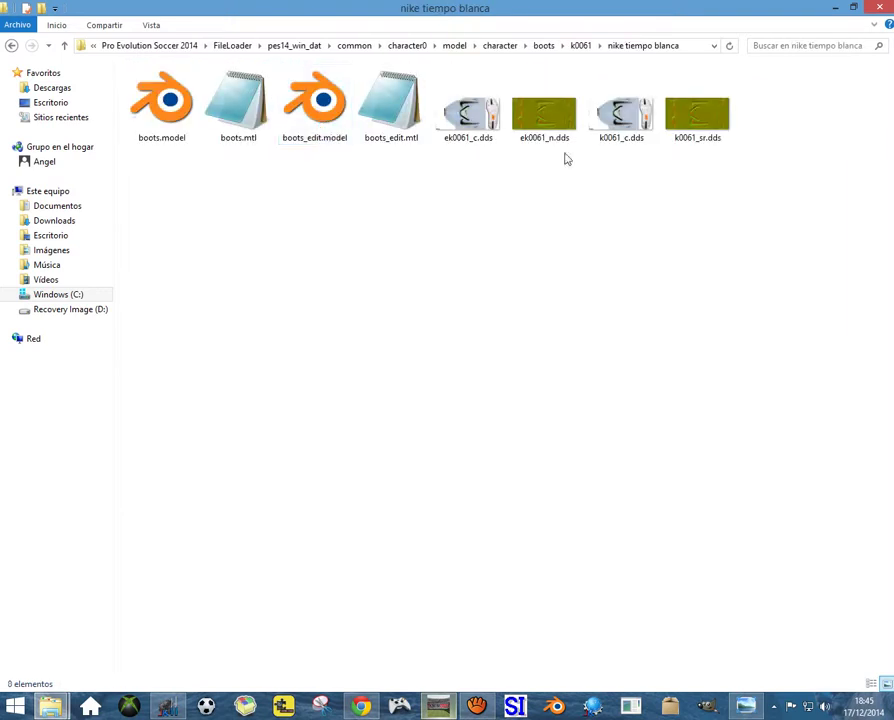
{"action": "right_click", "coordinate": [474, 133]}
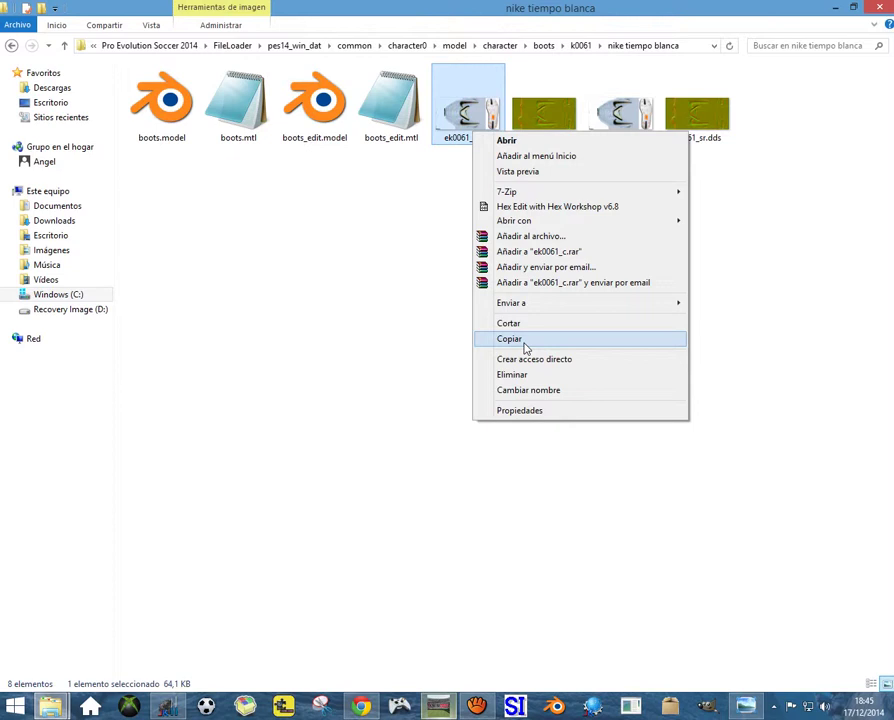
{"action": "left_click", "coordinate": [525, 347]}
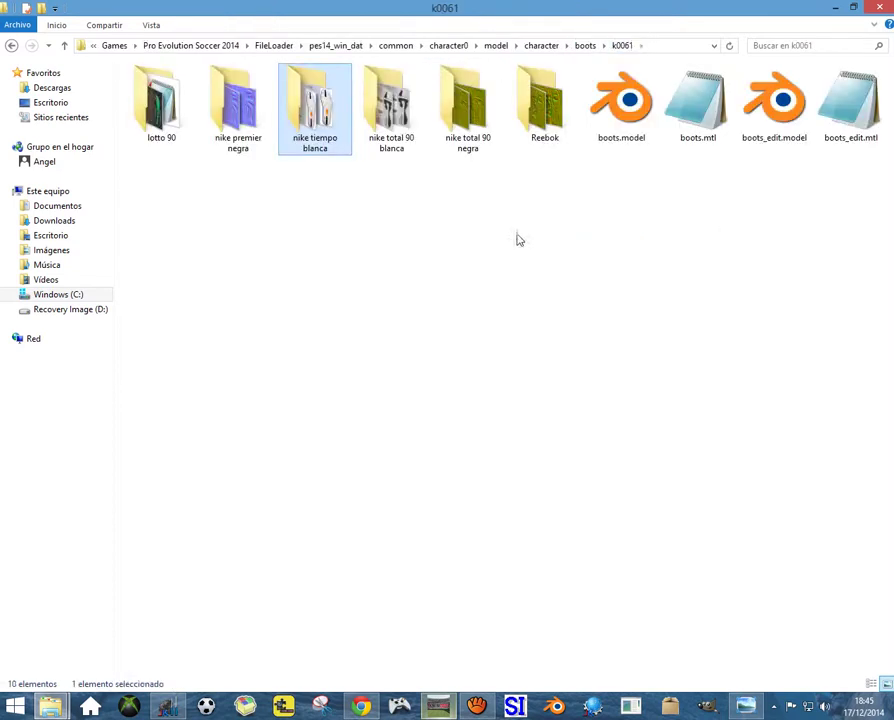
{"action": "left_click", "coordinate": [731, 283]}
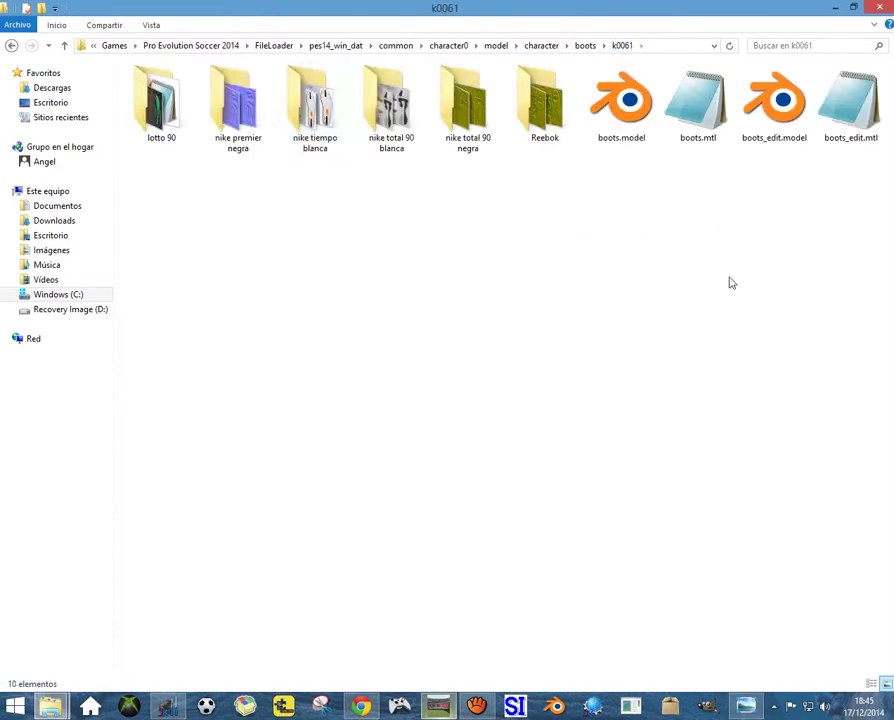
- Display the k0061 folder's items in the Content layout
{"action": "left_click", "coordinate": [151, 25]}
{"action": "left_click", "coordinate": [199, 74]}
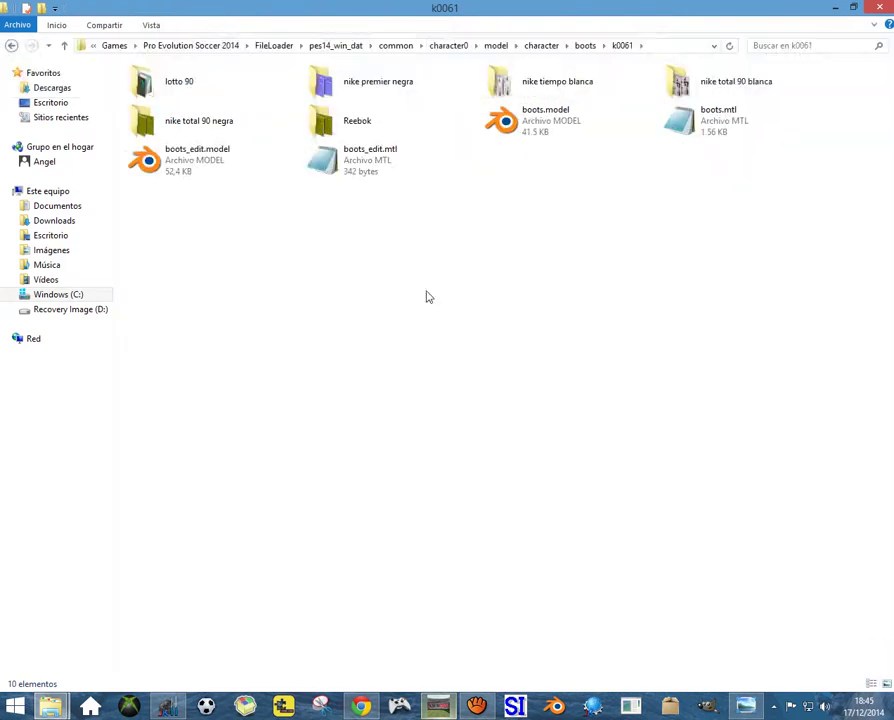
{"action": "left_click", "coordinate": [160, 29]}
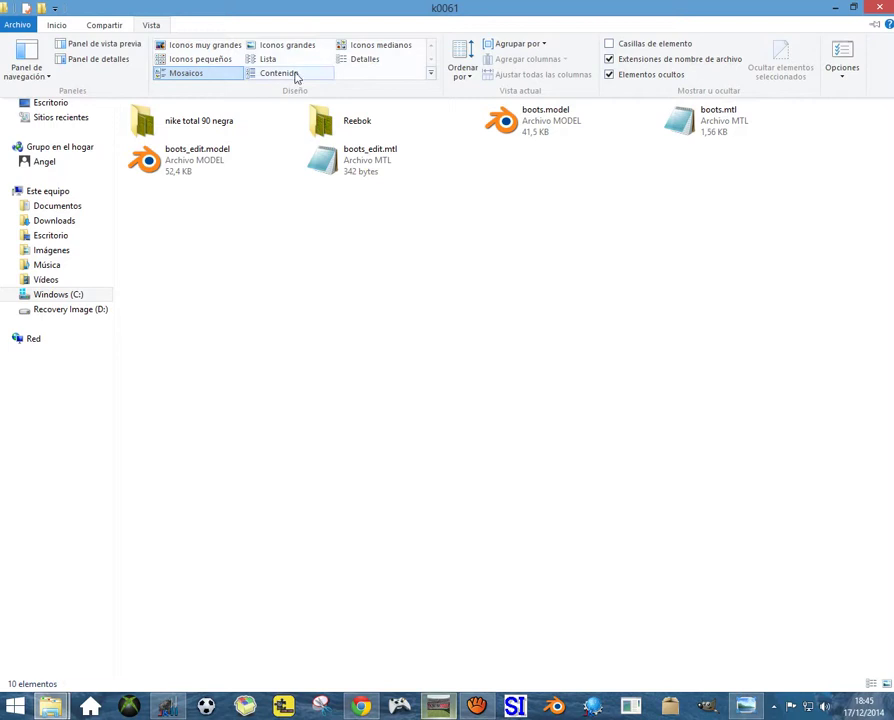
{"action": "left_click", "coordinate": [284, 77]}
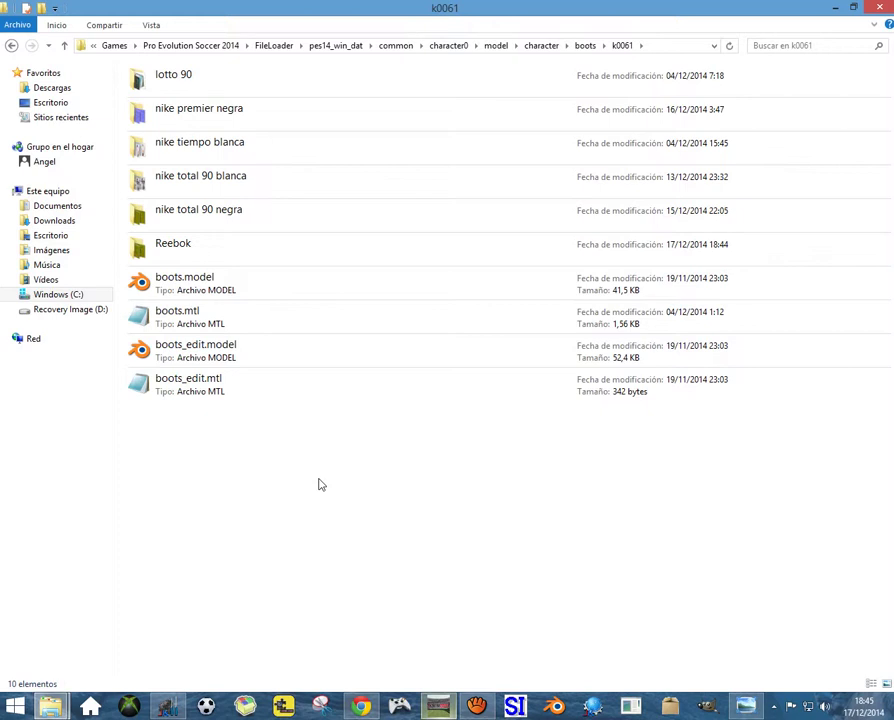
- Paste the copied ek0061_c.dds into k0061 and preview the texture image
{"action": "key", "text": "ctrl+v"}
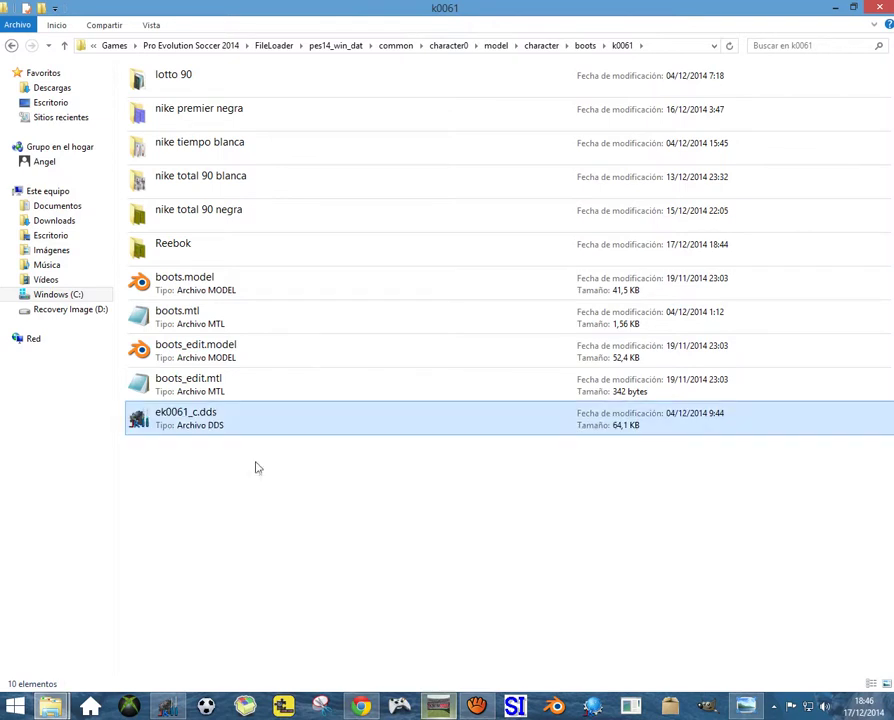
{"action": "right_click", "coordinate": [208, 422]}
{"action": "left_click", "coordinate": [263, 169]}
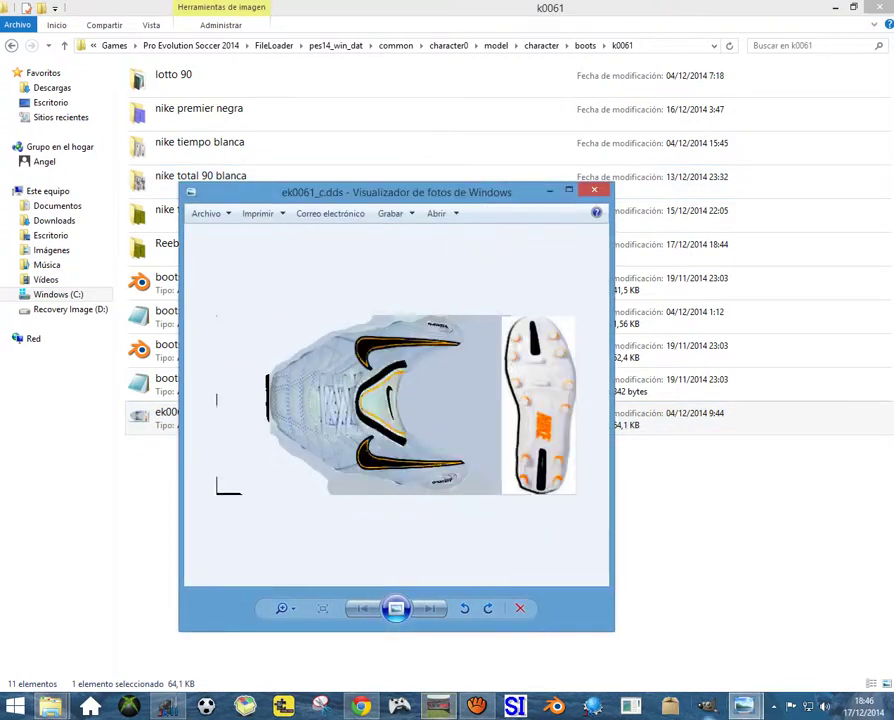
- Switch to Pro Evolution Soccer 2014 and examine WEPES Heritage III in the boot selection and on the player from the side
{"action": "left_click", "coordinate": [437, 707]}
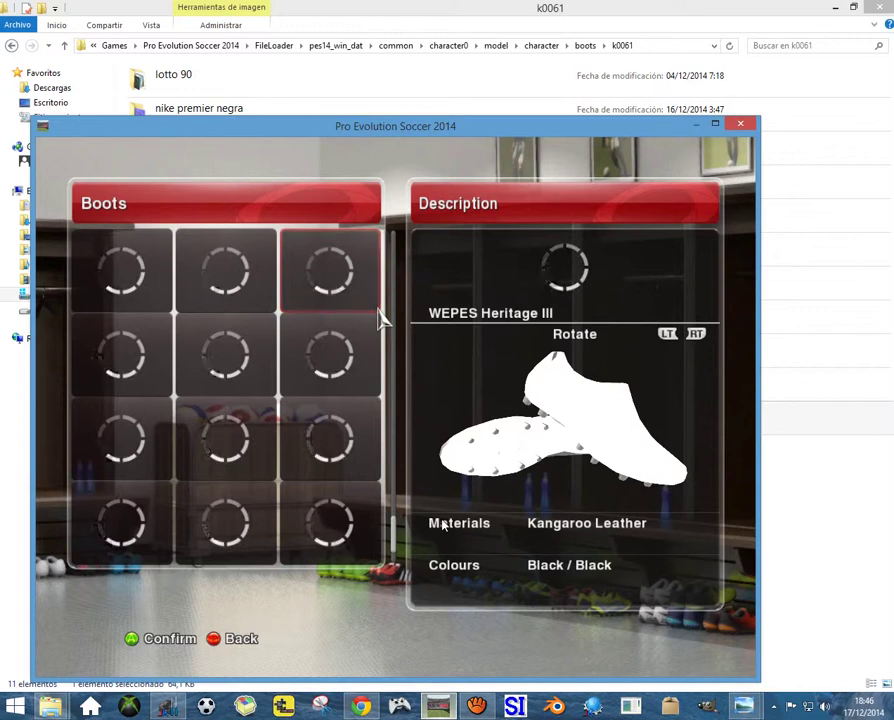
{"action": "key", "text": "Down"}
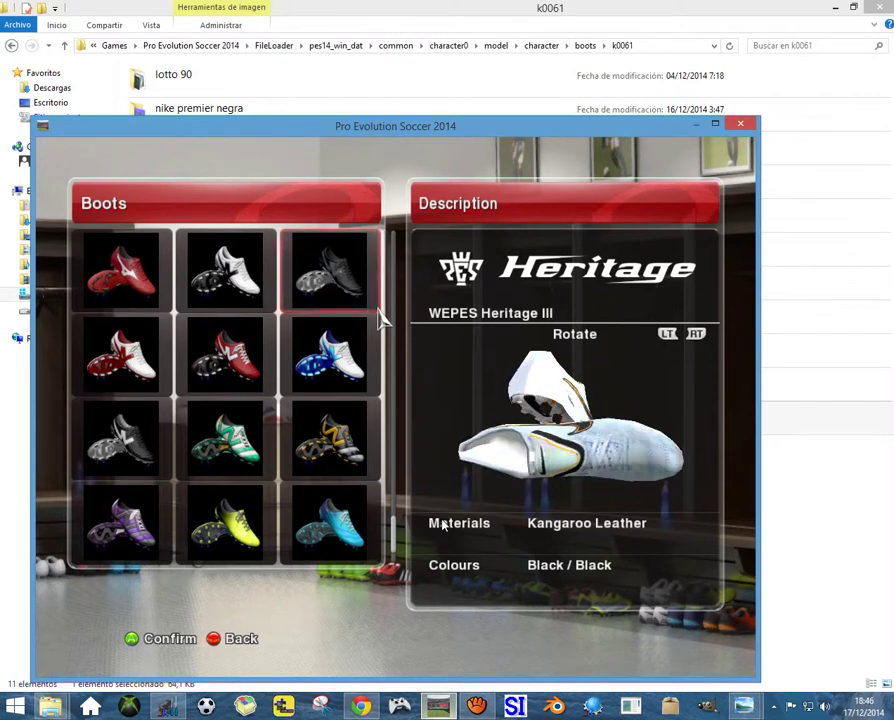
{"action": "key", "text": "Escape"}
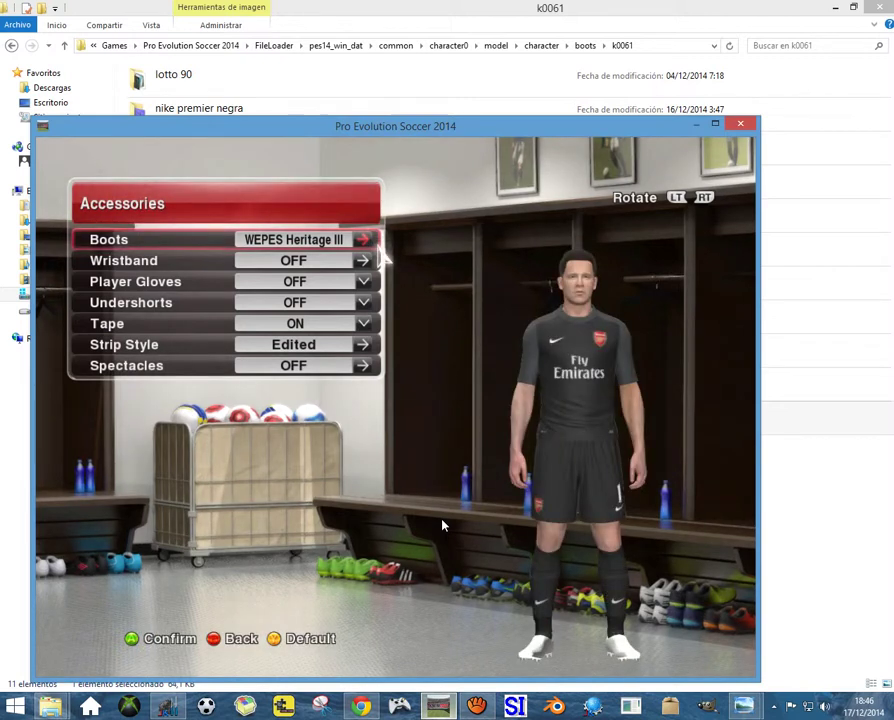
{"action": "key", "text": "c"}
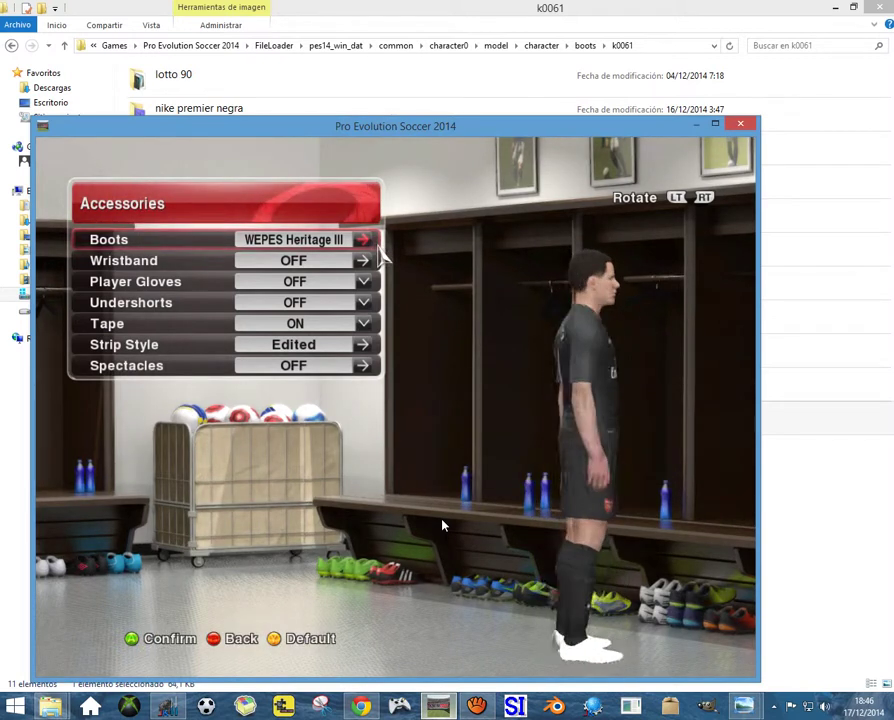
- Rotate the player to examine the WEPES Heritage III boots from behind and from the front
{"action": "key", "text": "c"}
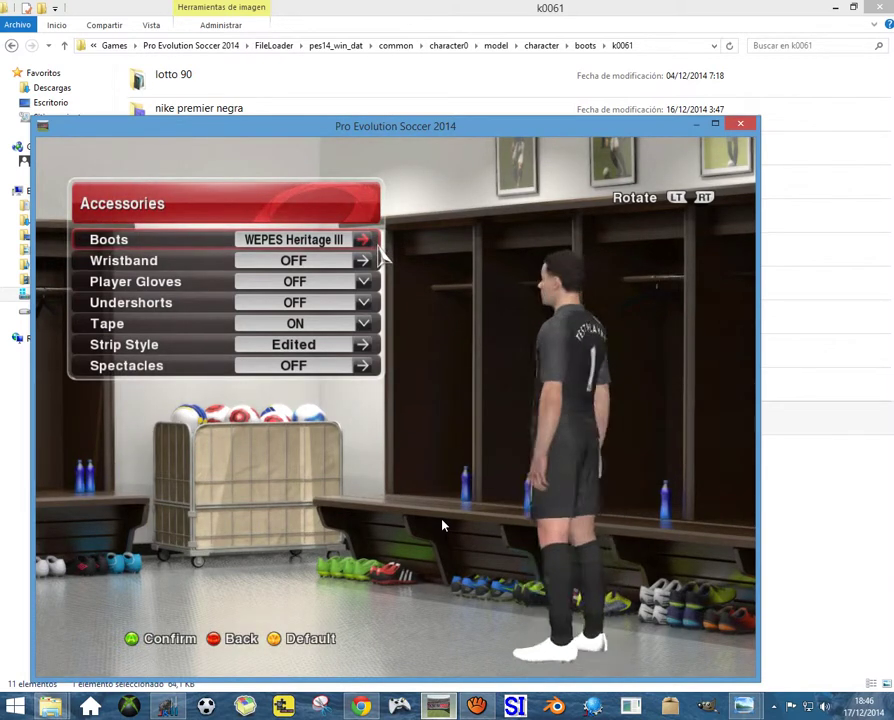
{"action": "key", "text": "c"}
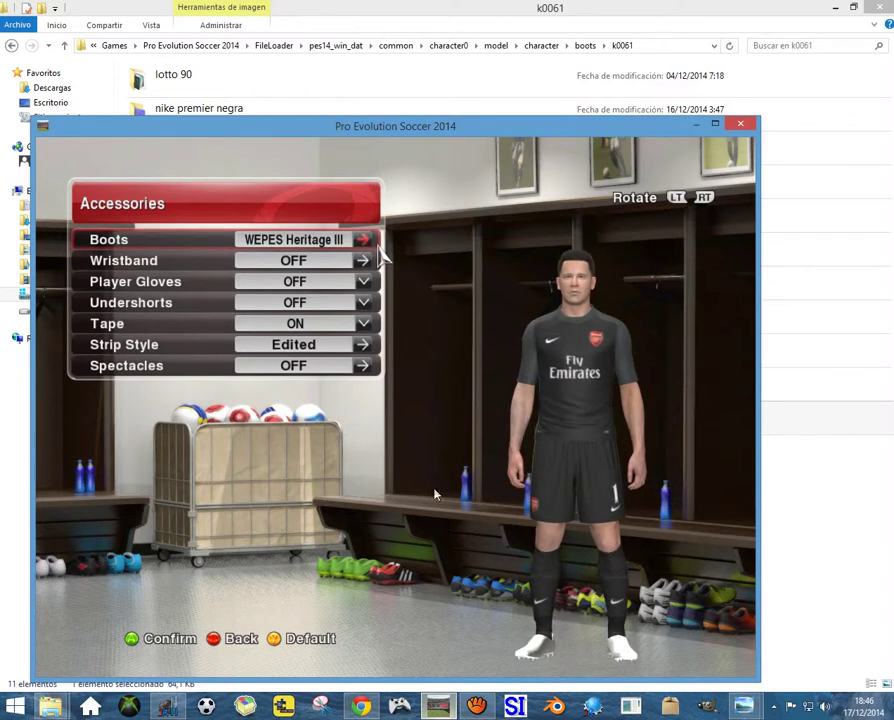
- Switch to the k0061 folder in File Explorer and copy k0061_c.dds from its nike tiempo blanca subfolder
{"action": "left_click", "coordinate": [825, 551]}
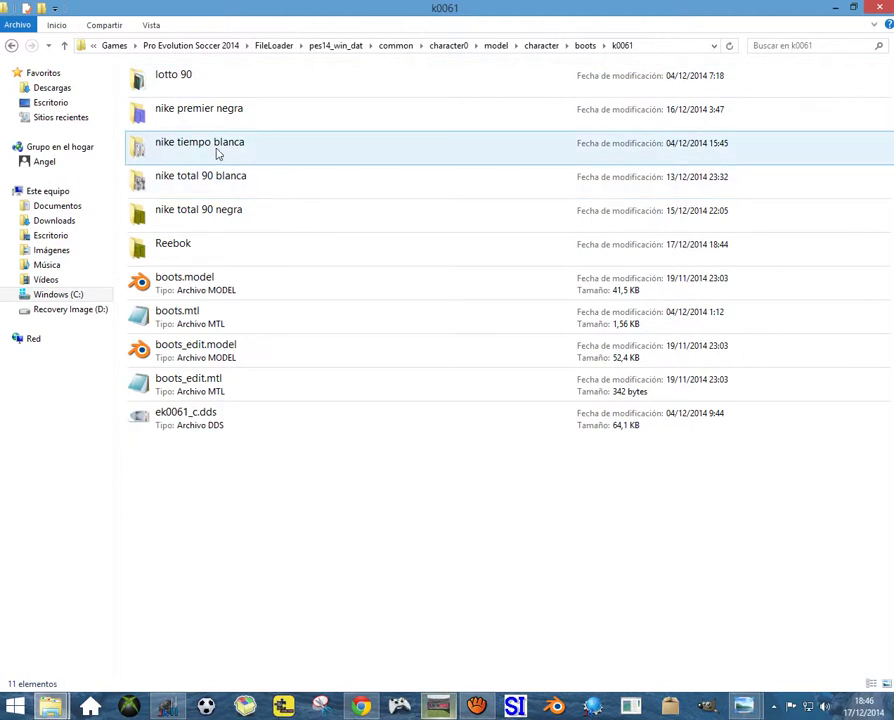
{"action": "left_click", "coordinate": [217, 153]}
{"action": "double_click", "coordinate": [217, 153]}
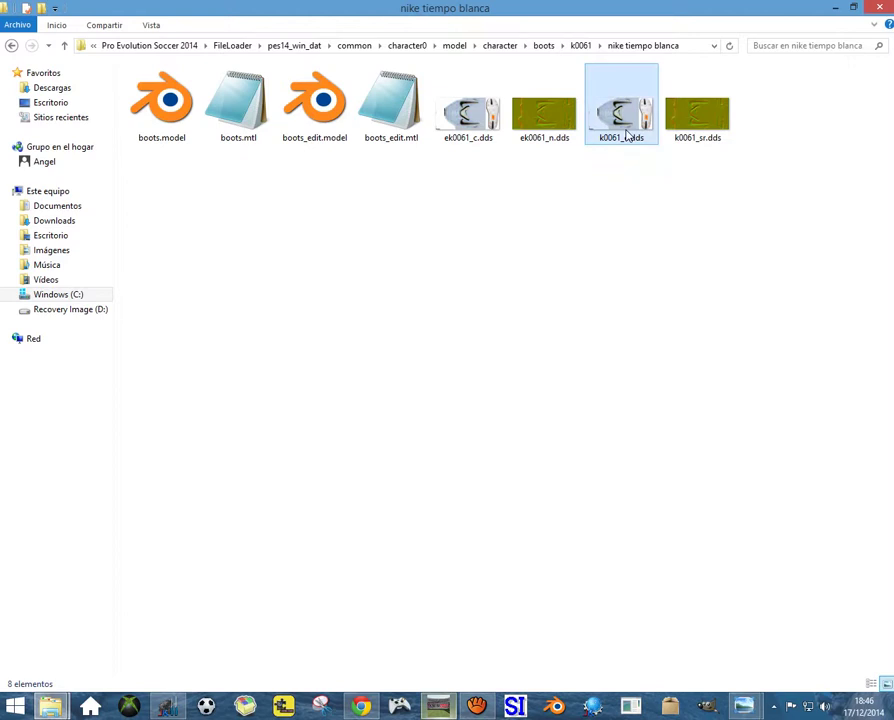
{"action": "right_click", "coordinate": [626, 134]}
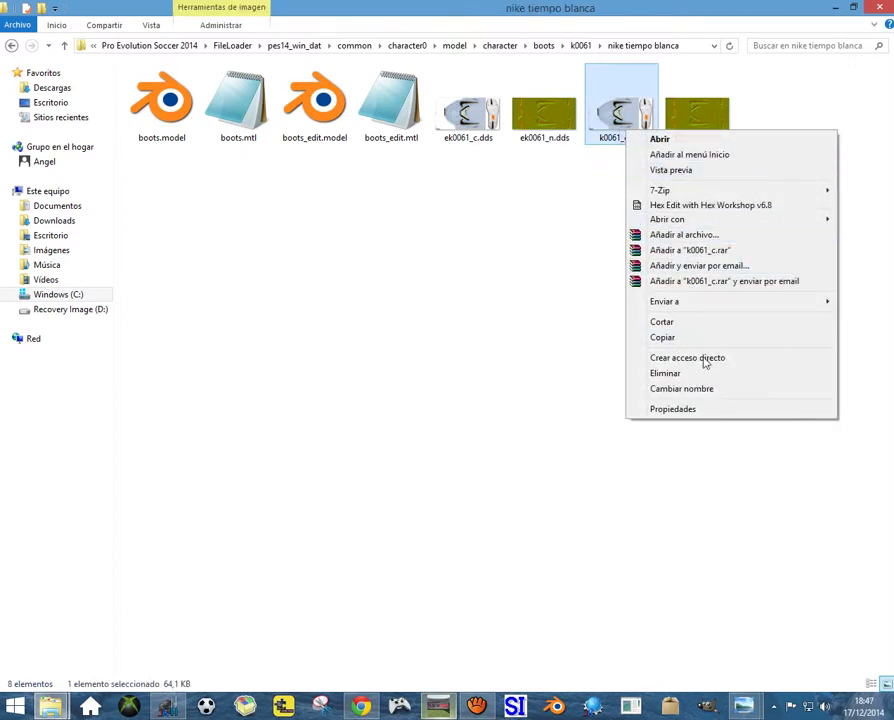
{"action": "left_click", "coordinate": [686, 389]}
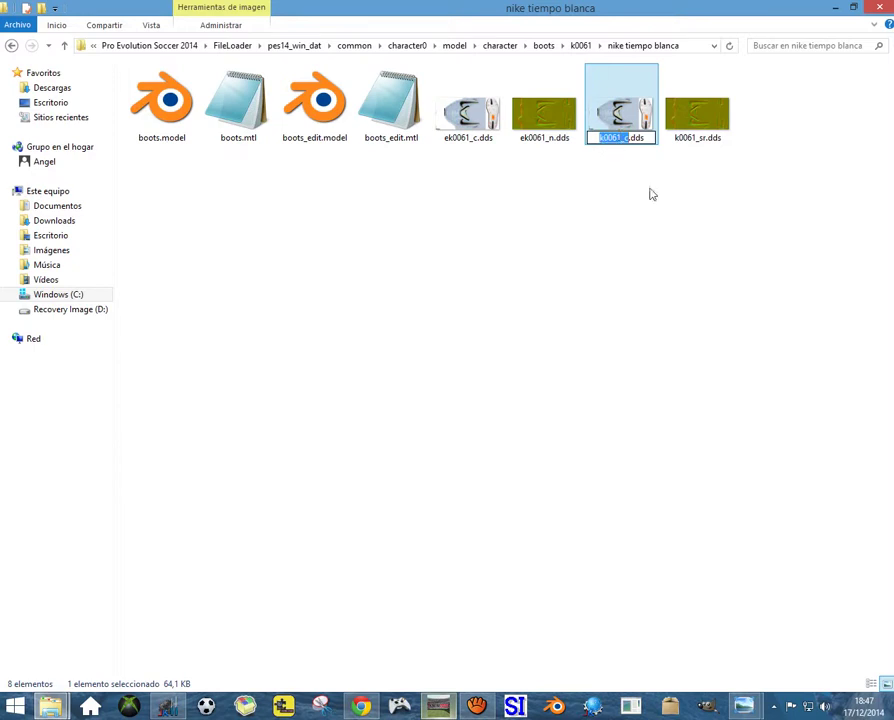
{"action": "key", "text": "Return"}
{"action": "right_click", "coordinate": [630, 130]}
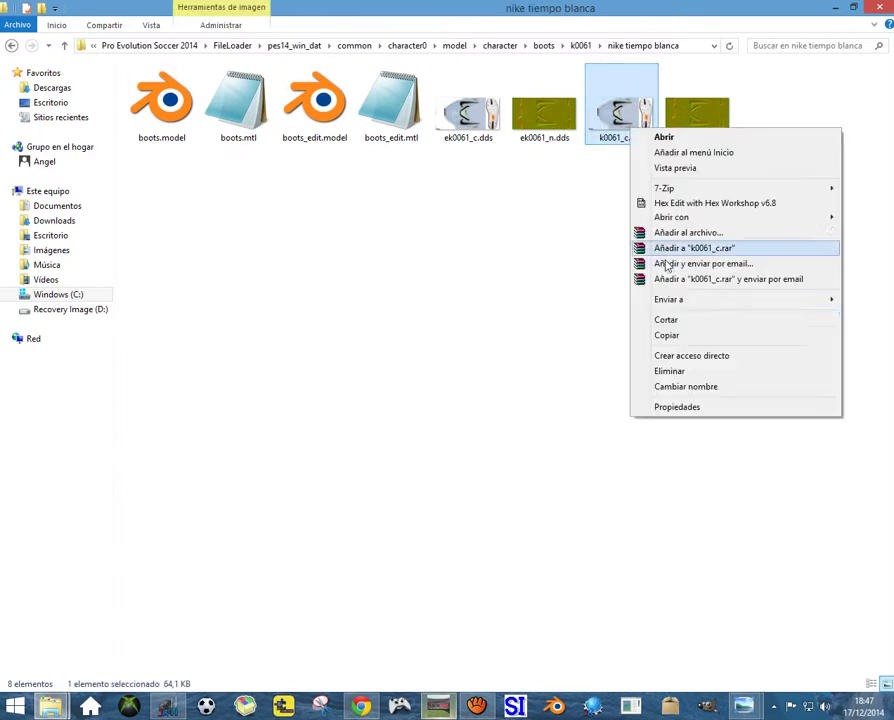
{"action": "left_click", "coordinate": [667, 336]}
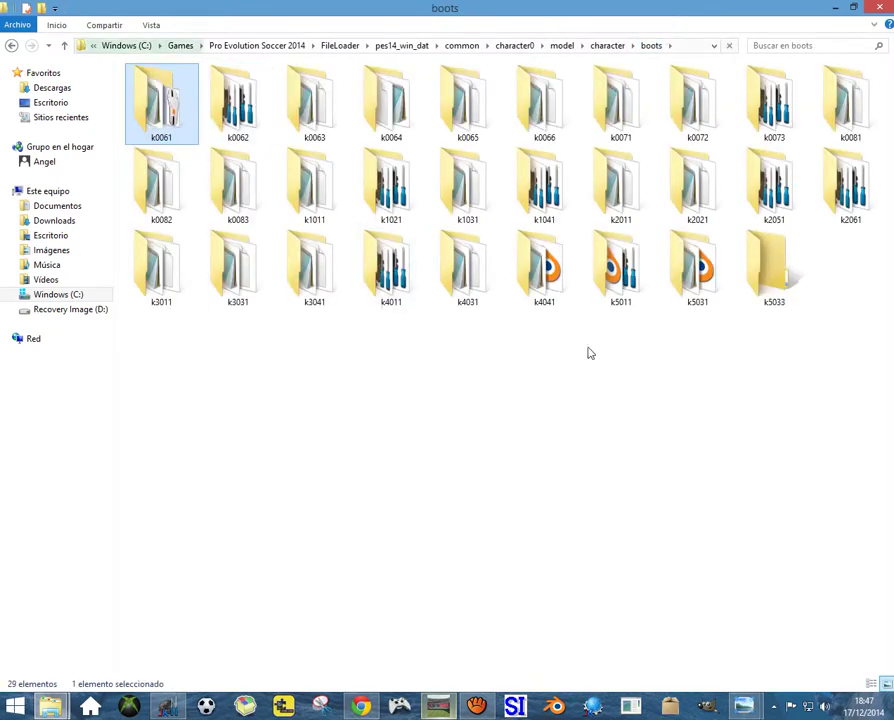
- Return to the k0061 folder and paste the copied k0061_c.dds into it
{"action": "key", "text": "Return"}
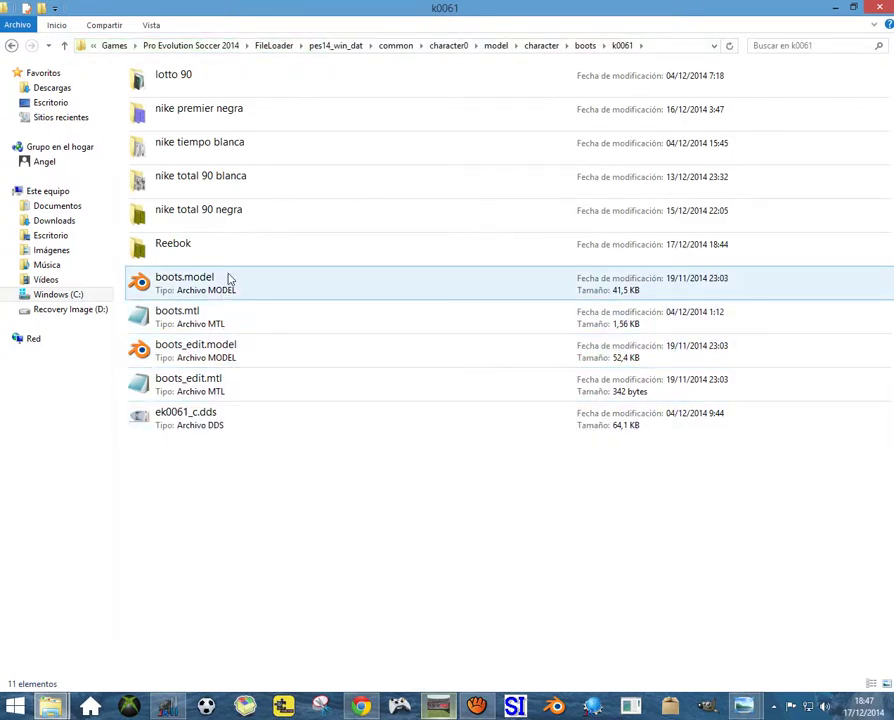
{"action": "right_click", "coordinate": [317, 473]}
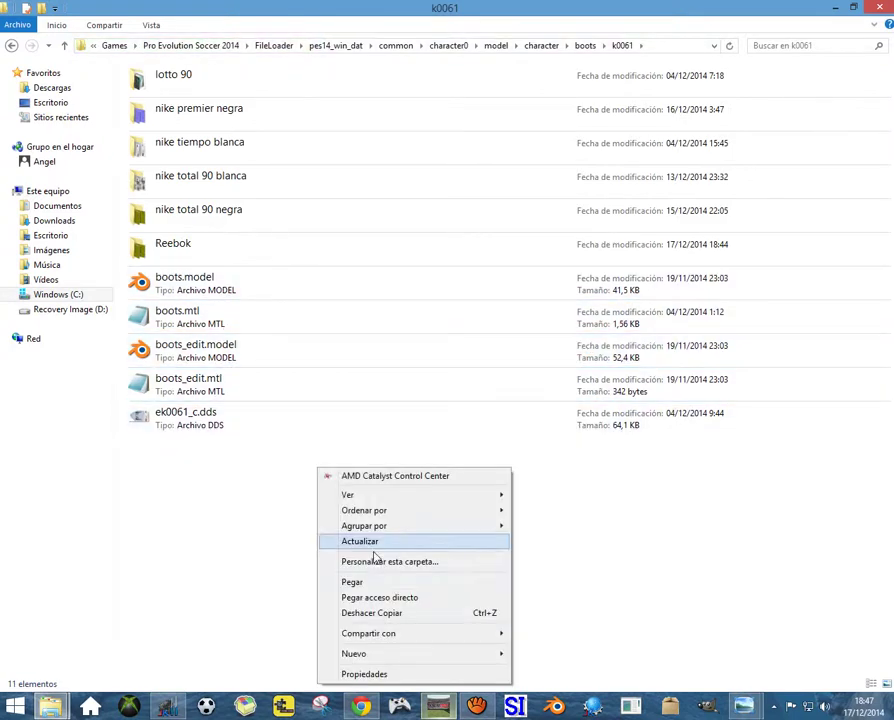
{"action": "left_click", "coordinate": [366, 589]}
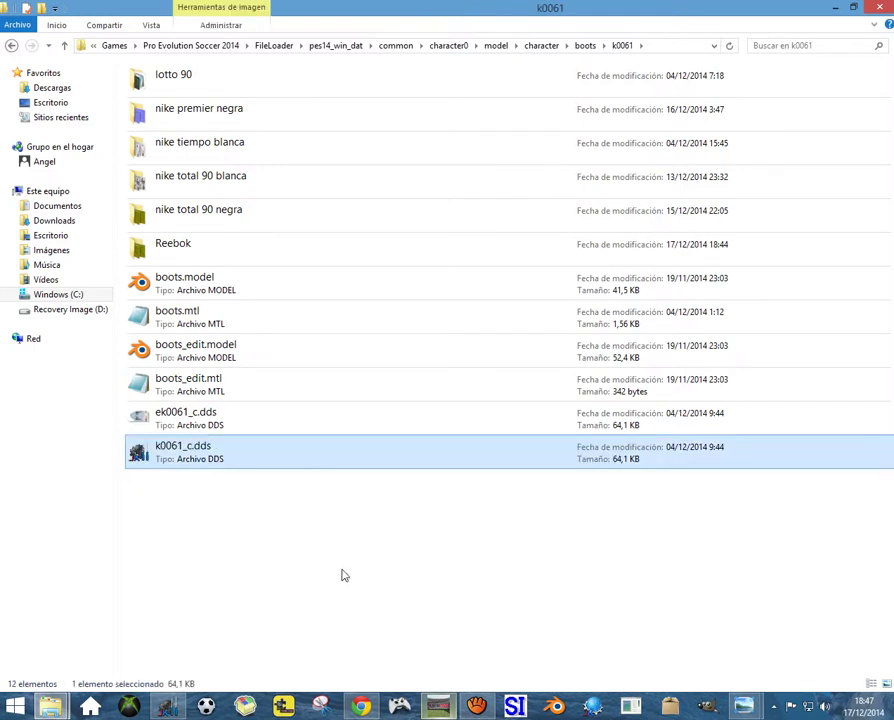
{"action": "key", "text": "F2"}
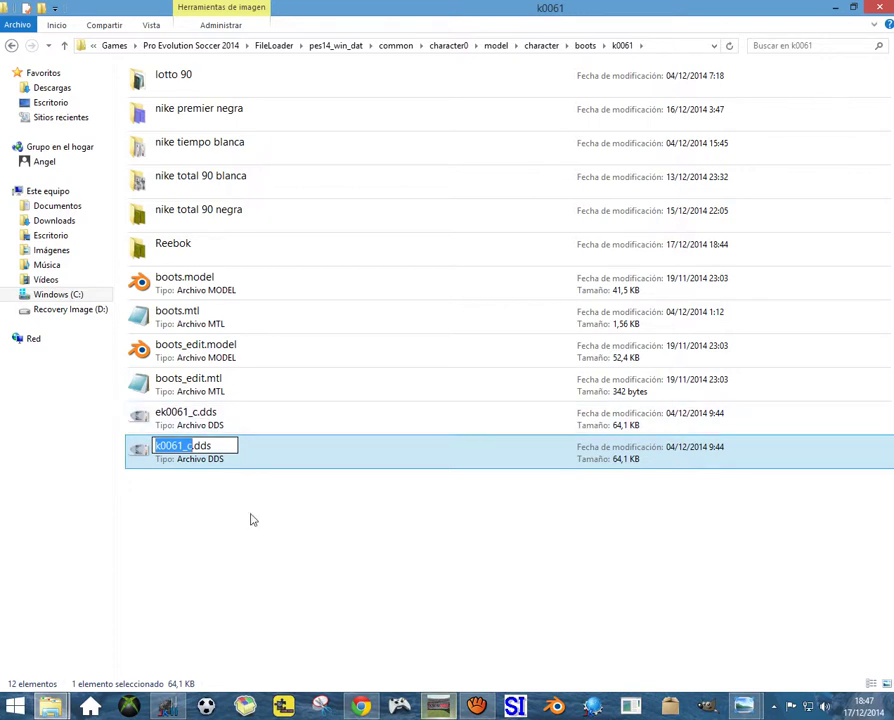
{"action": "left_click", "coordinate": [282, 529]}
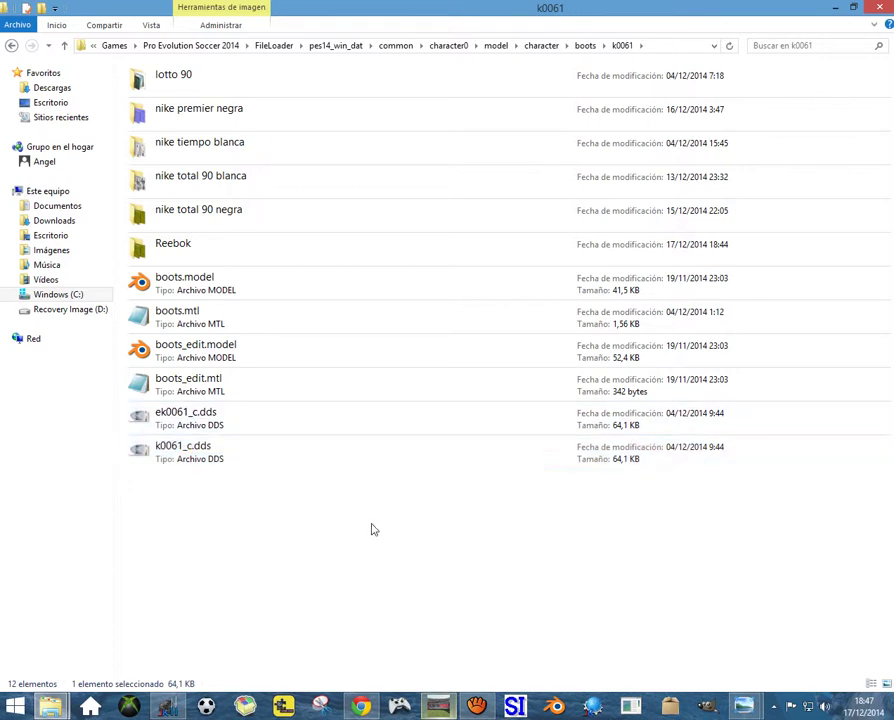
- Switch to Pro Evolution Soccer 2014 and examine the WEPES Heritage III texture in the boot selection and on the player
{"action": "left_click", "coordinate": [437, 708]}
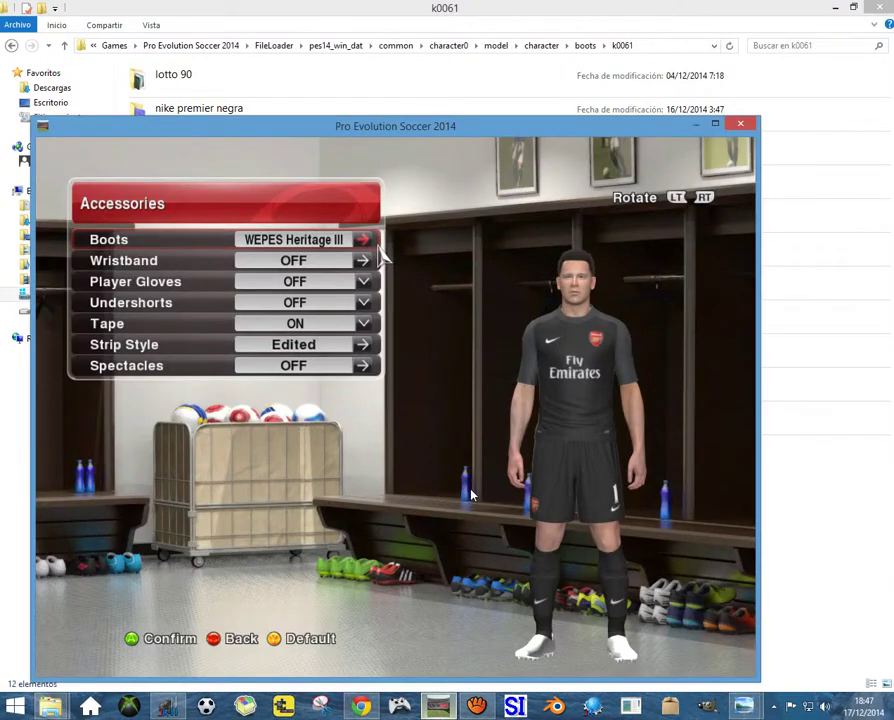
{"action": "key", "text": "Return"}
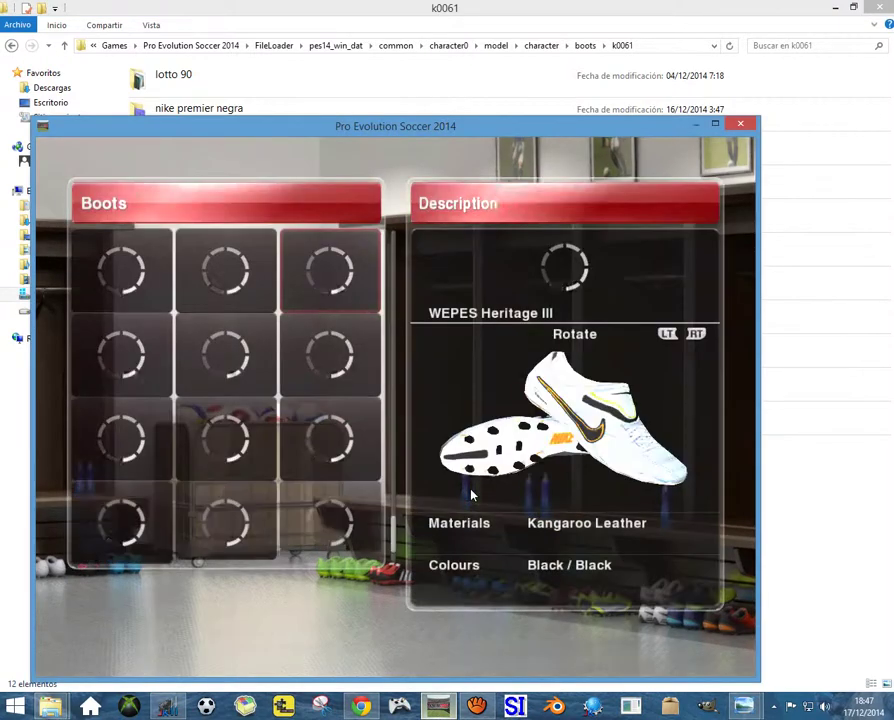
{"action": "key", "text": "Escape"}
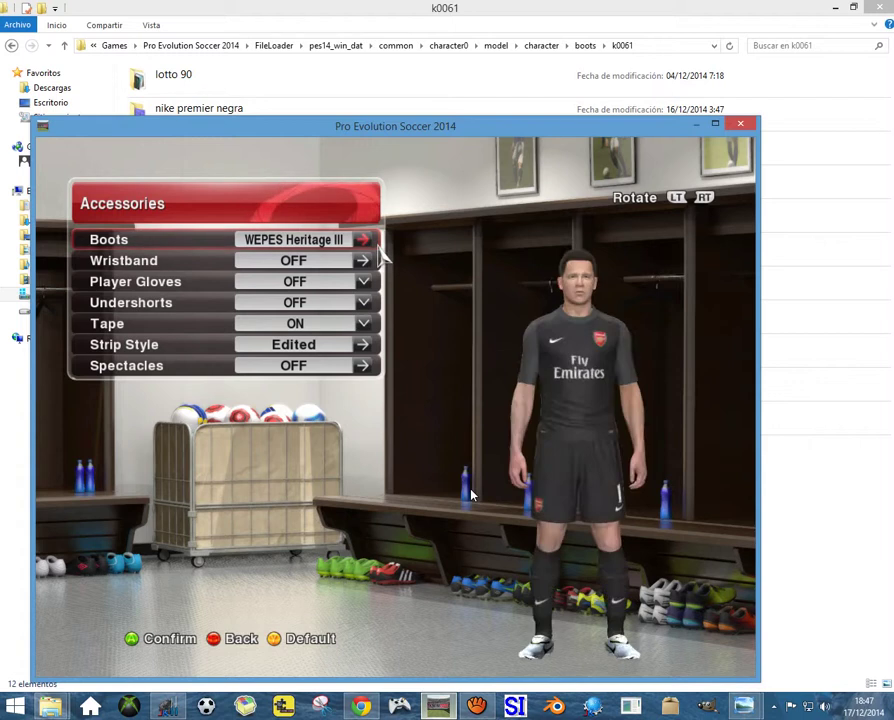
{"action": "key", "text": "c"}
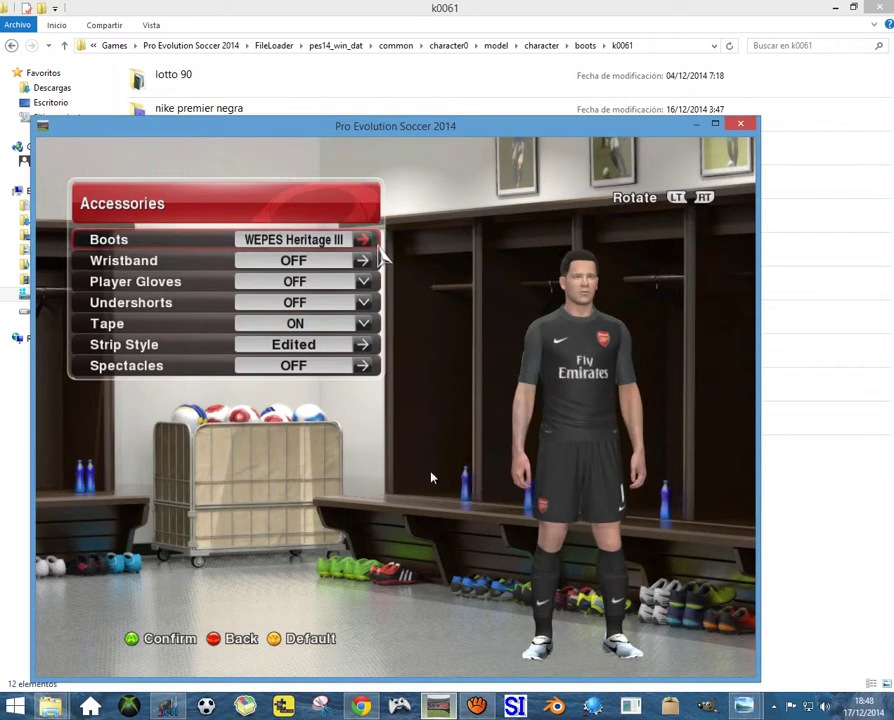
{"action": "left_click", "coordinate": [838, 532]}
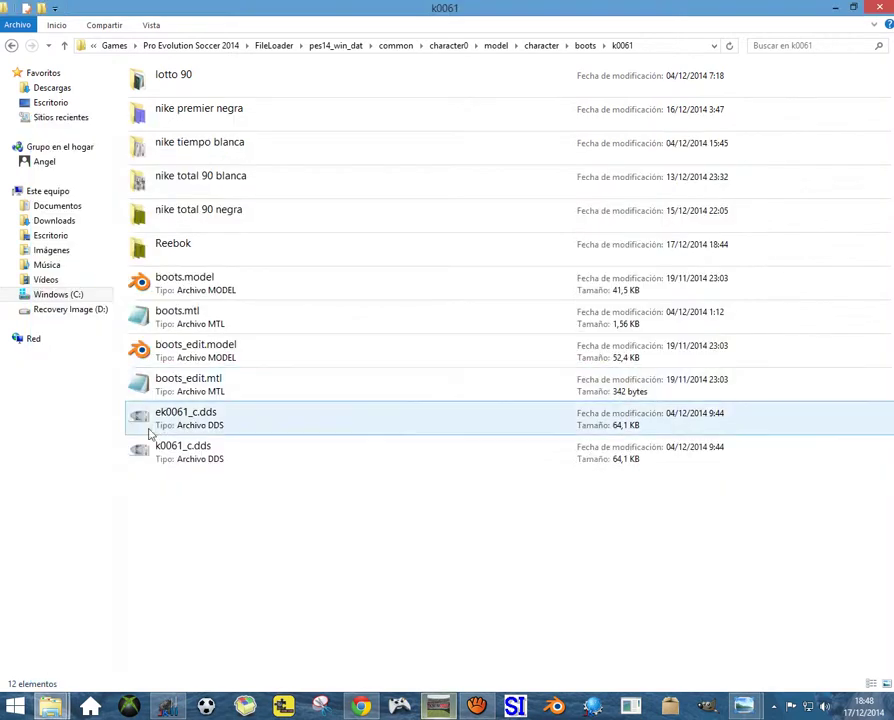
{"action": "right_click", "coordinate": [197, 451]}
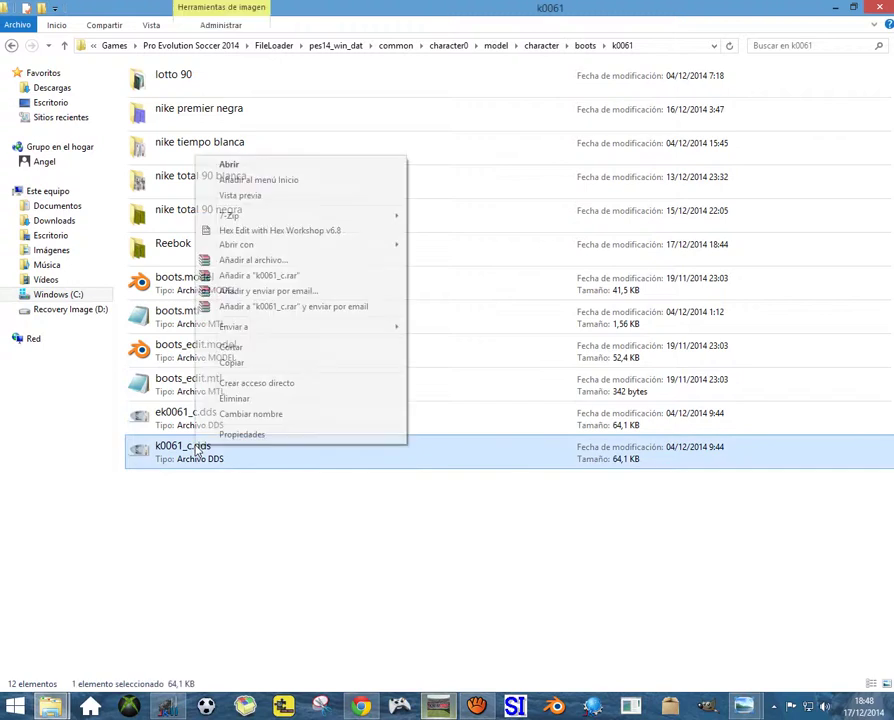
{"action": "left_click", "coordinate": [397, 583]}
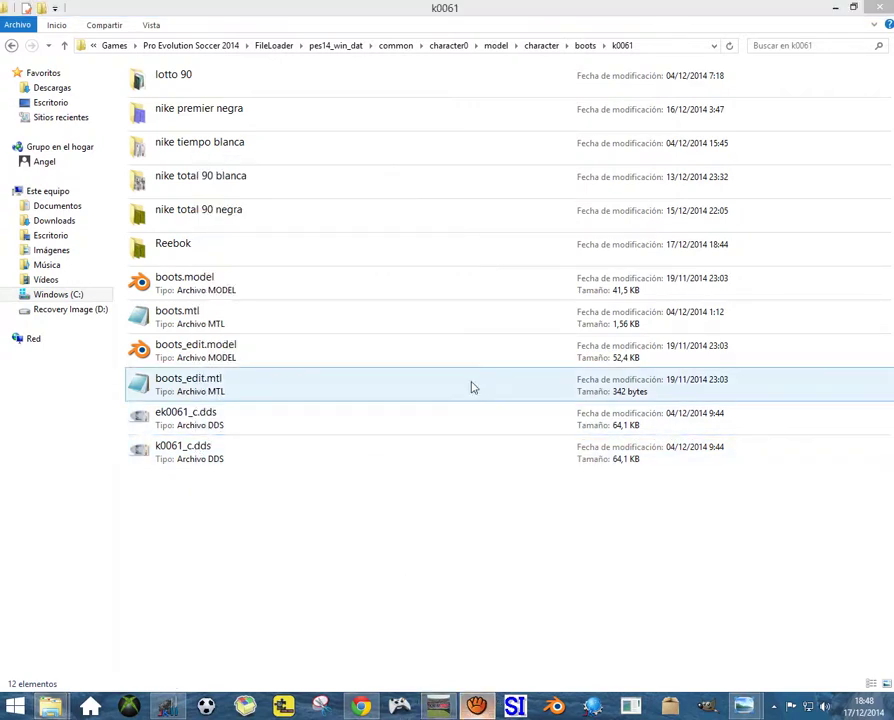
{"action": "left_click", "coordinate": [478, 706]}
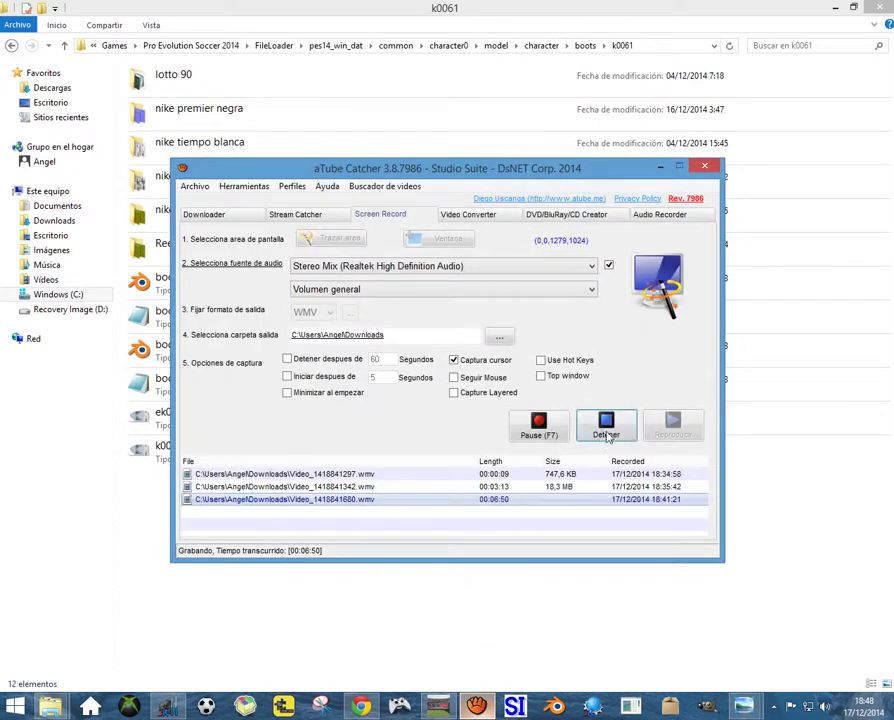